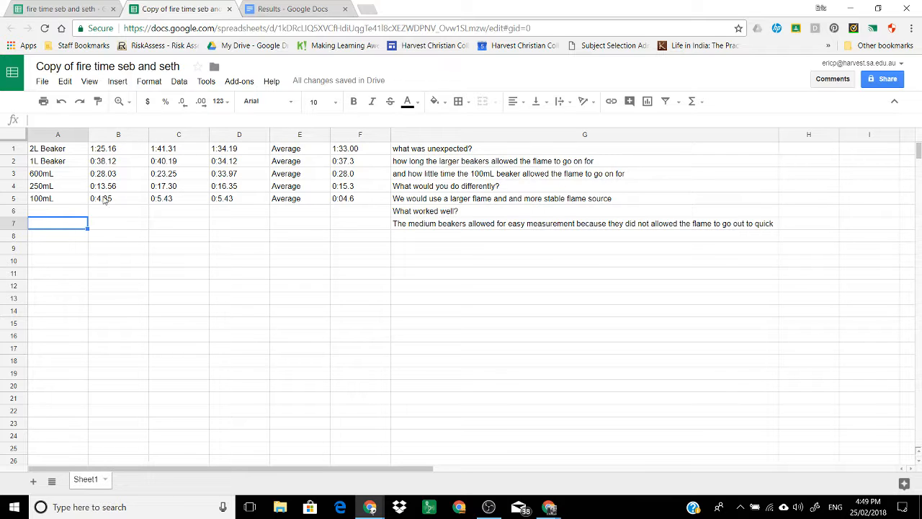
Enter the number 456 in cell B7 and the text asdf in cell B6 as test entries
click(111, 226)
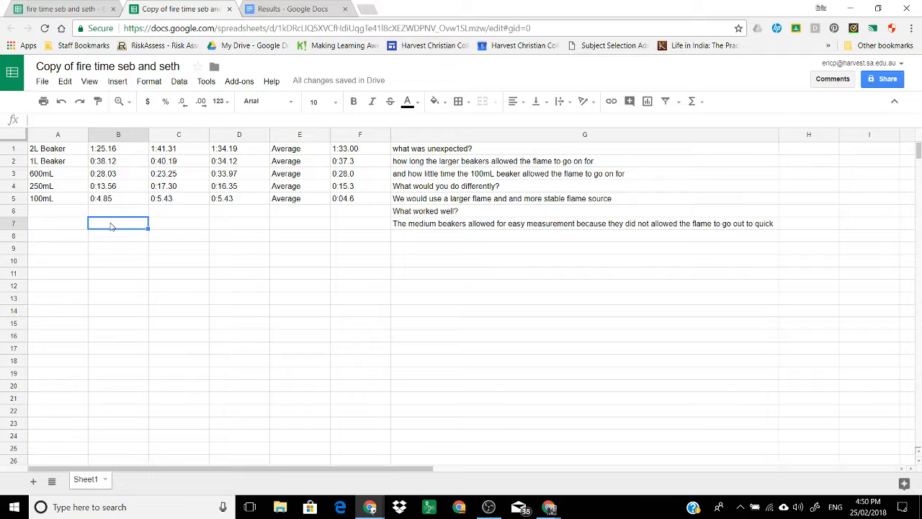
text(456)
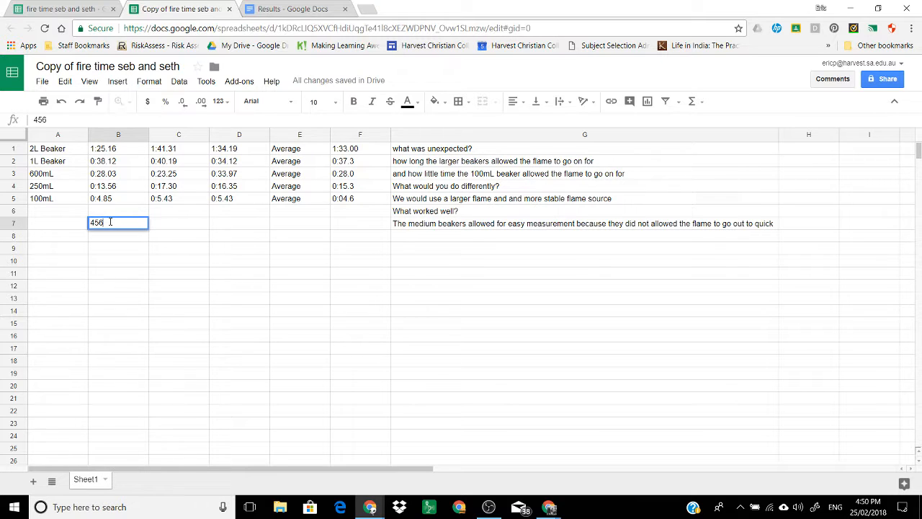
key(Return)
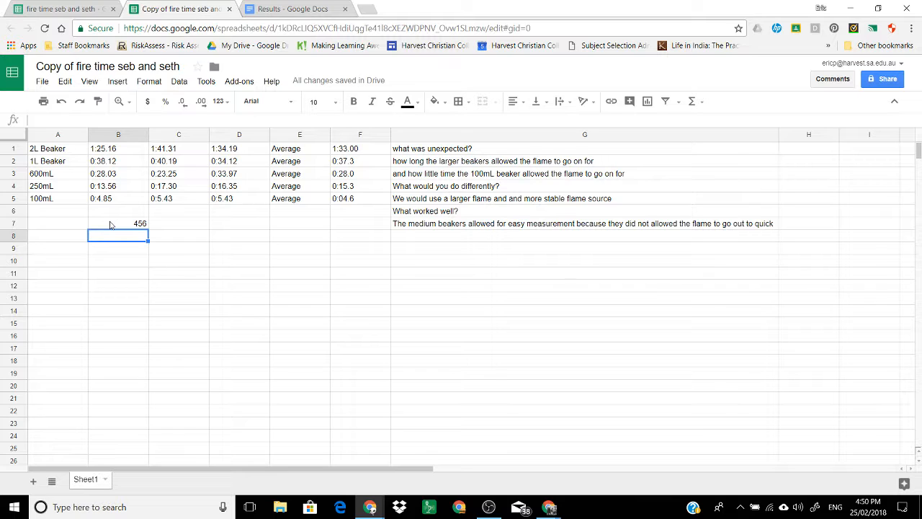
click(132, 228)
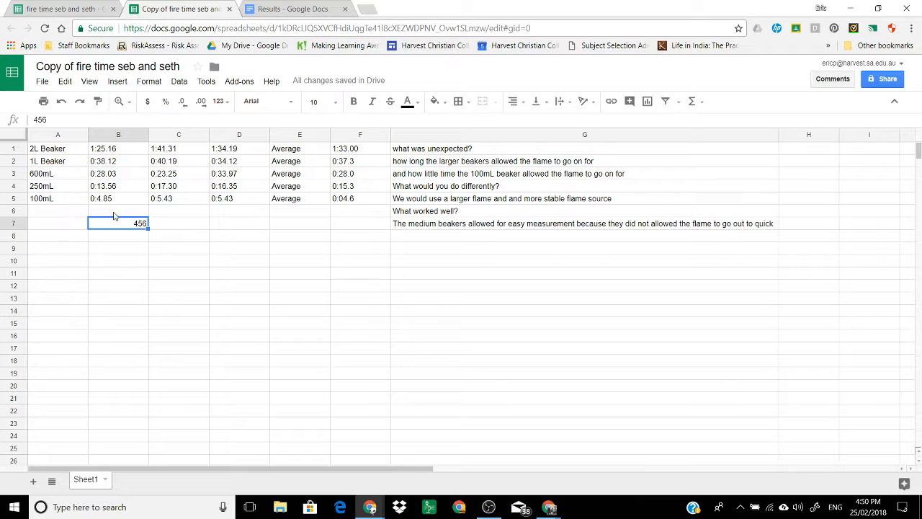
click(114, 212)
text(asdf)
key(Return)
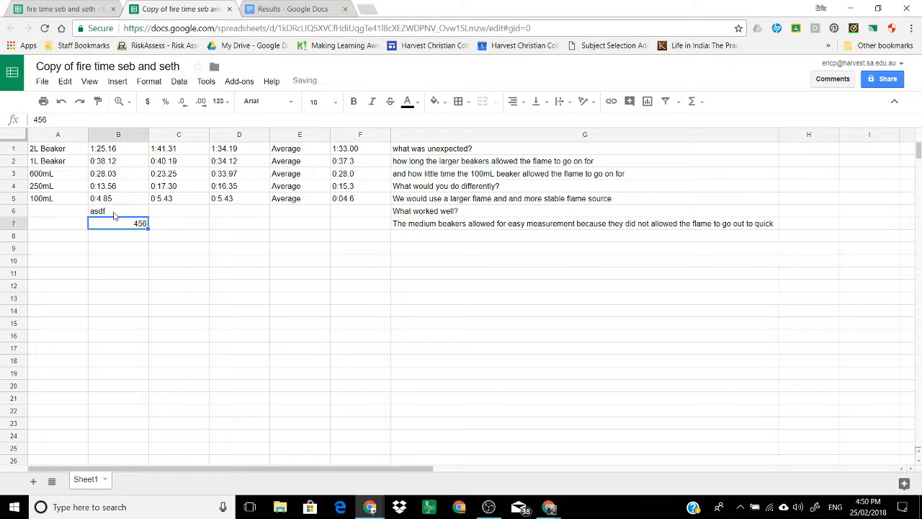
Clear the test entries from cells B6 and B7
click(112, 212)
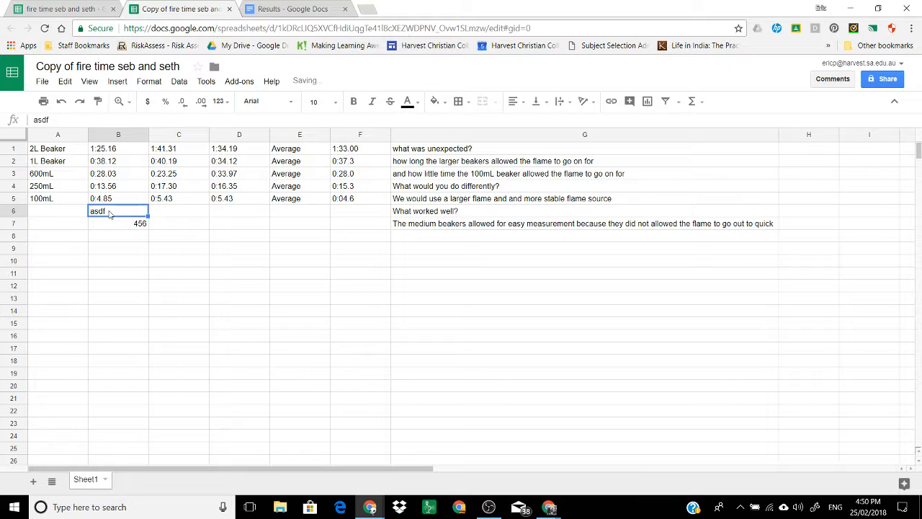
key(Delete)
click(114, 226)
key(Delete)
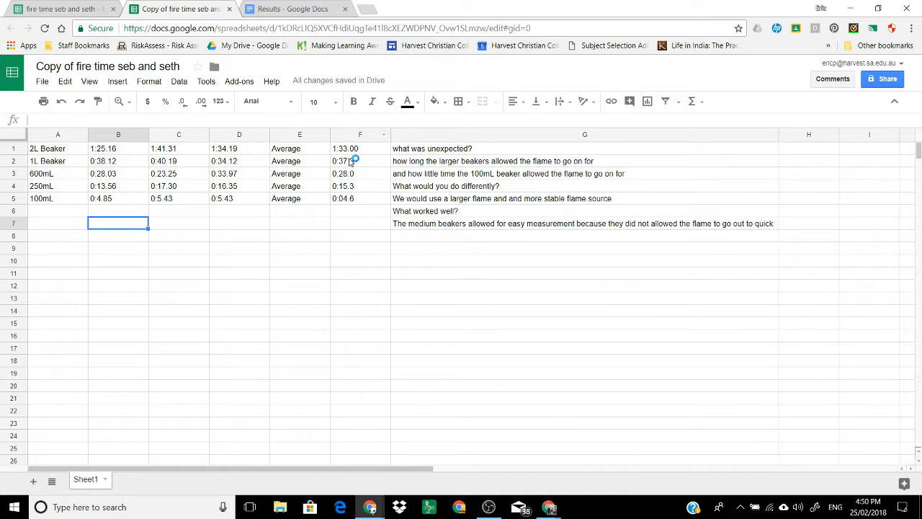
Enter the heading "Beaker Volume (mL)" in cell A7 and widen column A to fit it
click(79, 227)
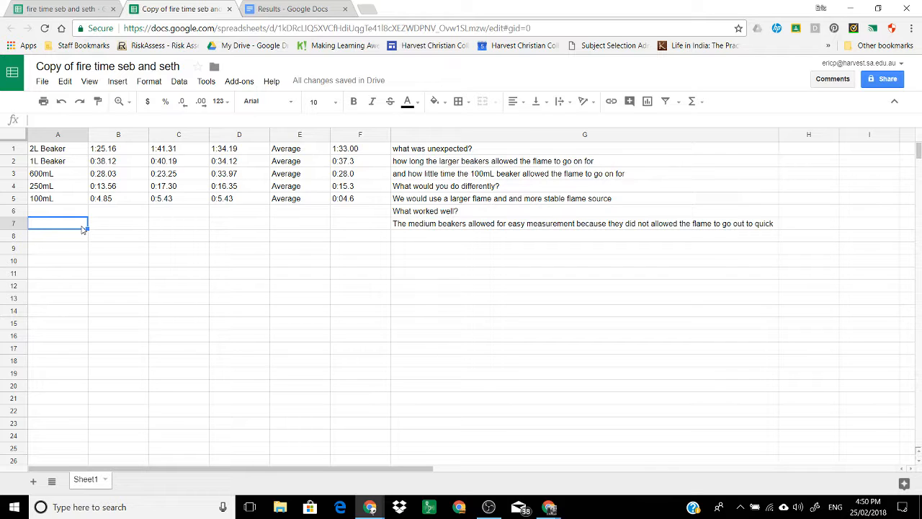
text(Beaker)
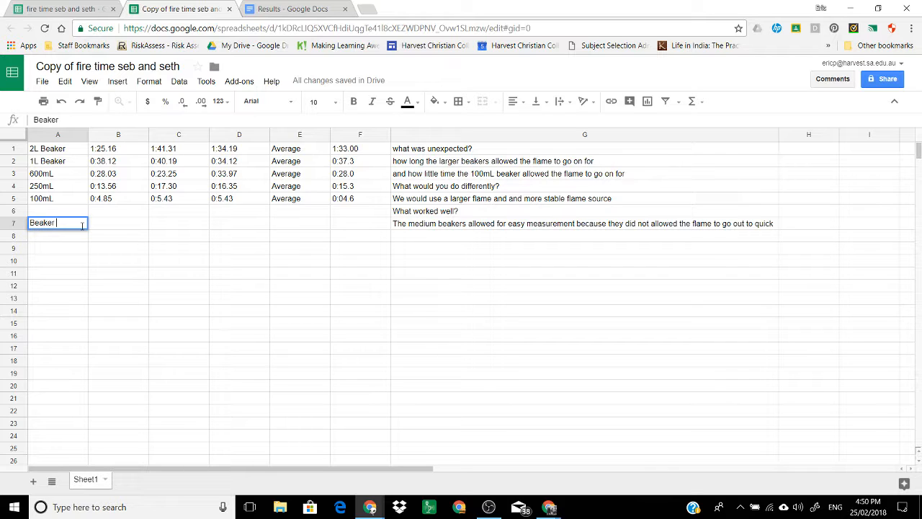
text( Volume (mL)
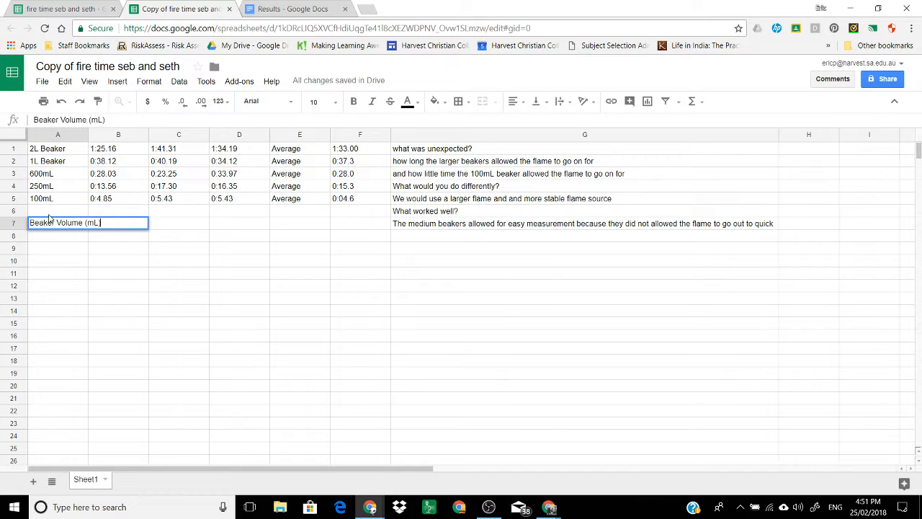
click(56, 238)
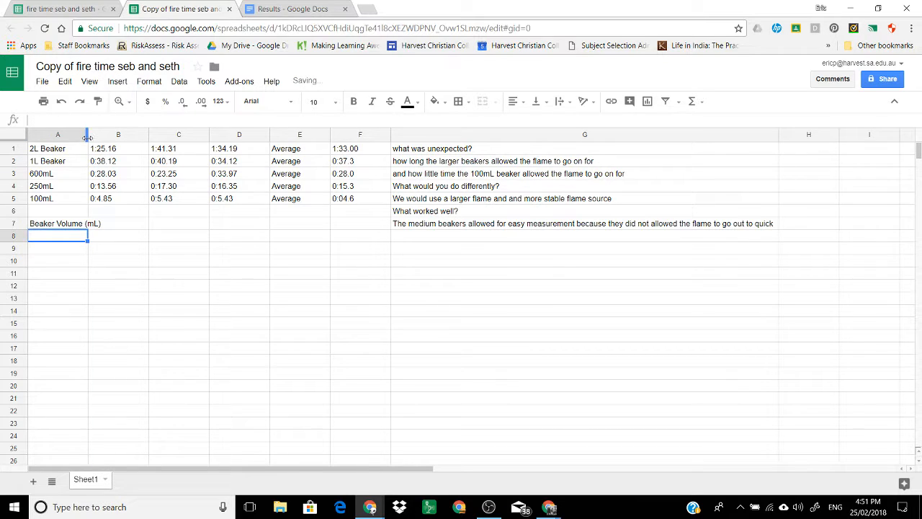
drag(87, 137, 106, 137)
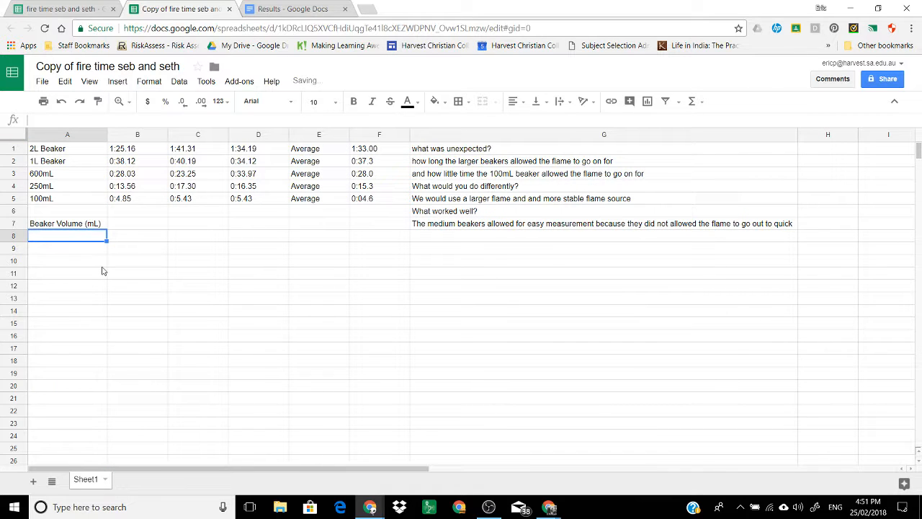
List the beaker volumes 2000, 1000, 600, 250 and 100 in cells A8 to A12
text(2000)
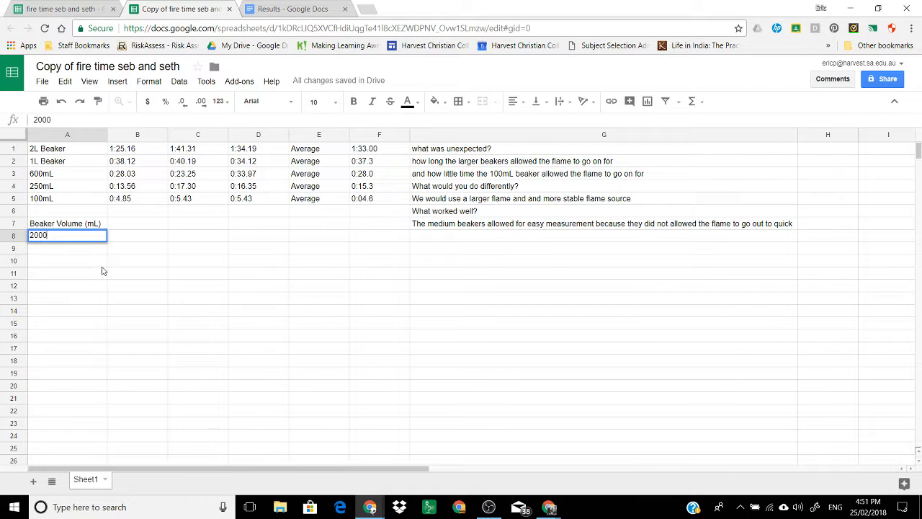
key(Return)
text(1000)
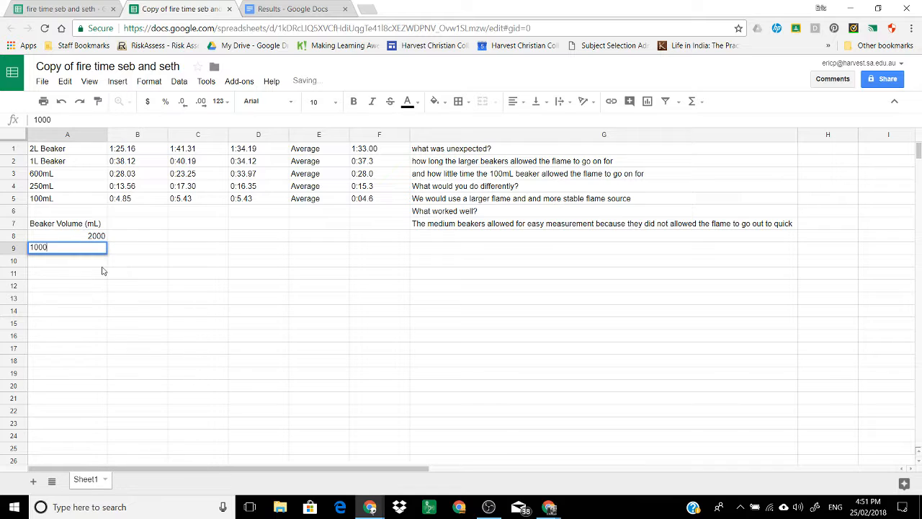
key(Return)
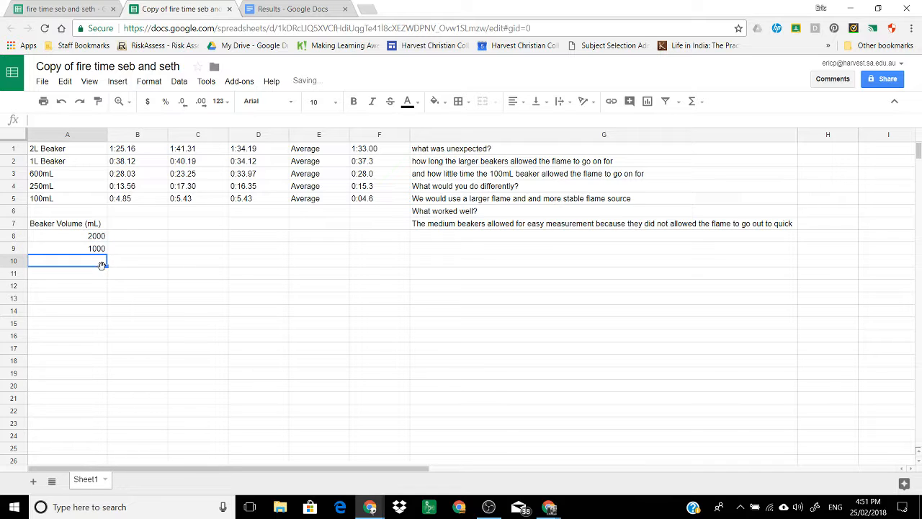
text(600)
key(Return)
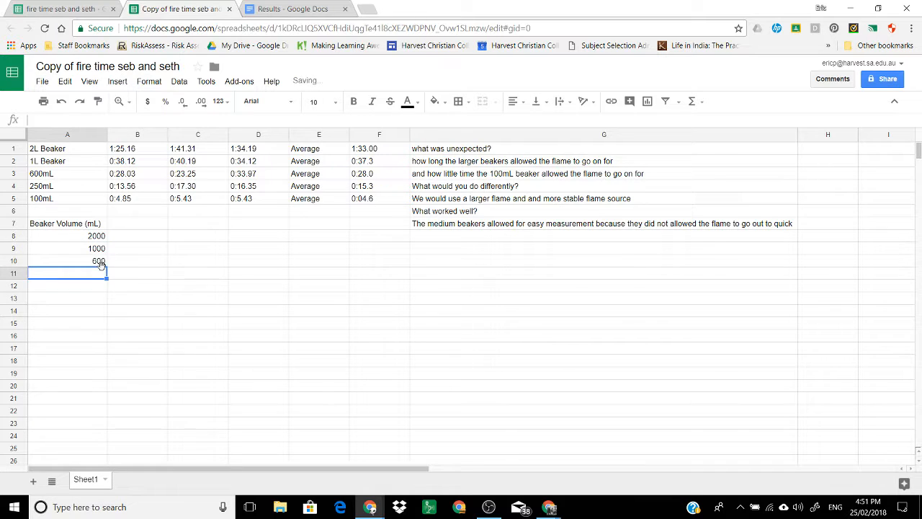
text(250)
key(Return)
text(1)
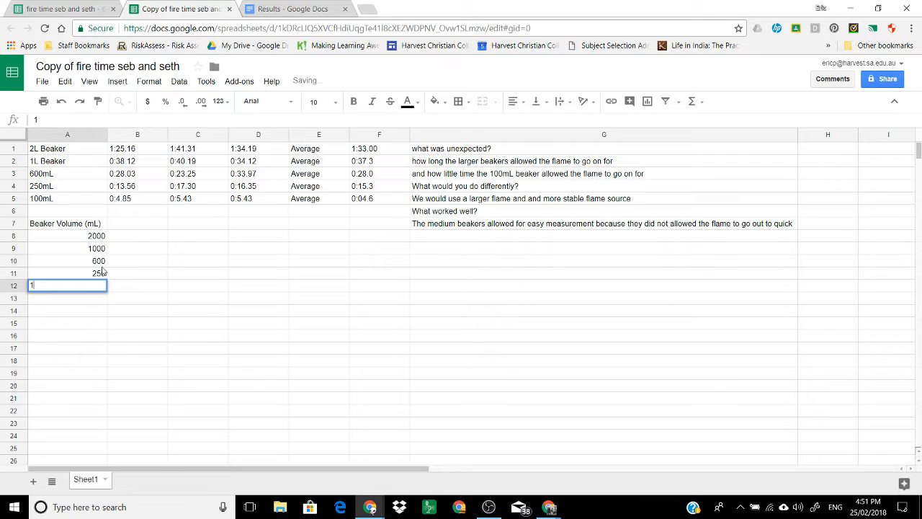
text(00)
key(Return)
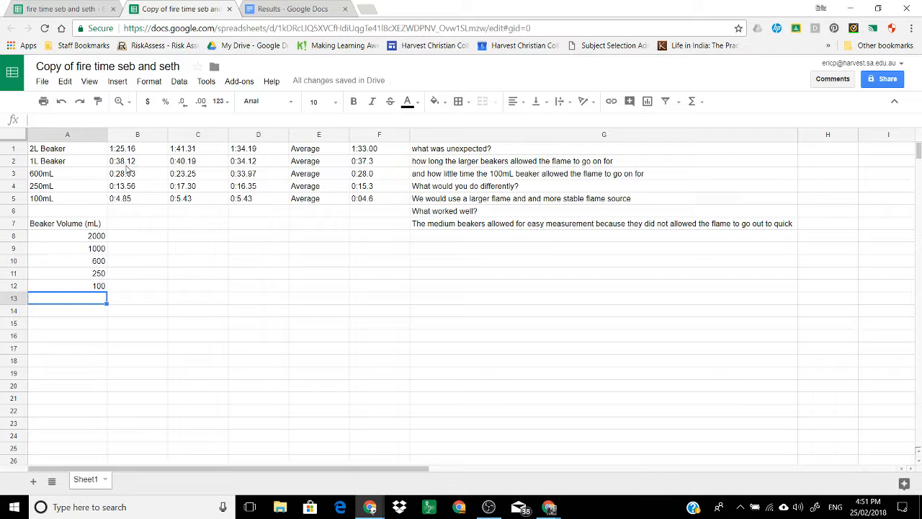
Copy the three columns of trial times in B1:D5 into B8:D12 beside the beaker volumes
click(131, 239)
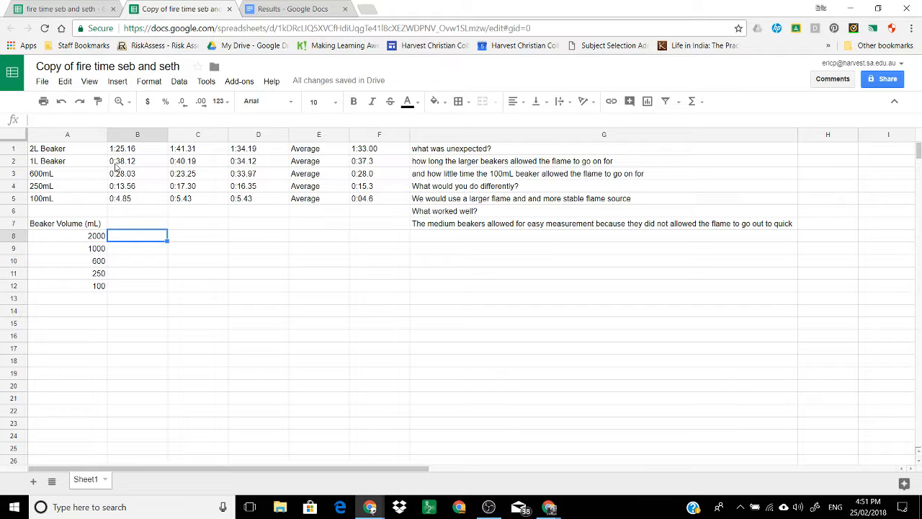
drag(130, 164, 131, 202)
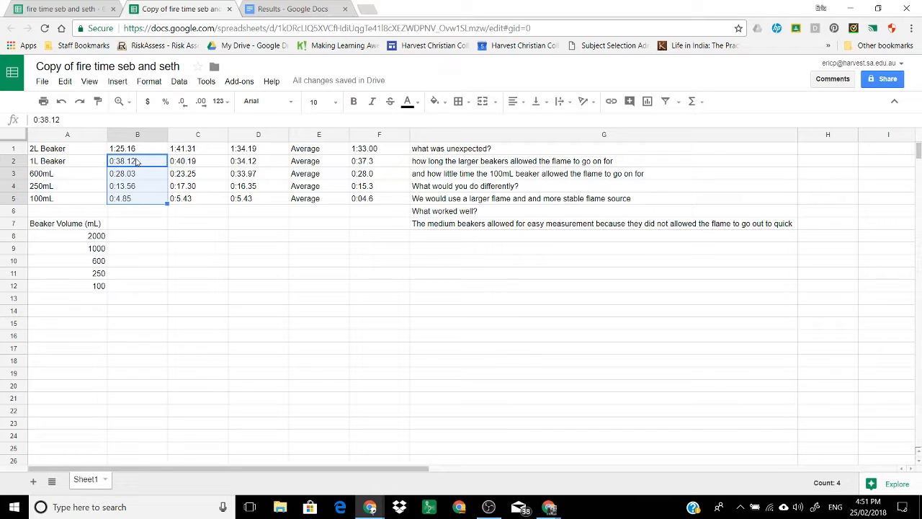
drag(128, 152, 250, 204)
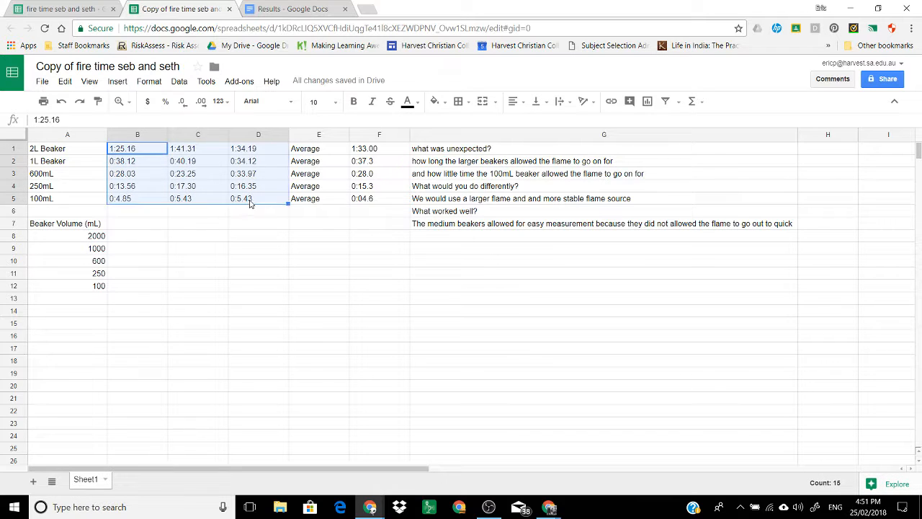
key(ctrl+c)
key(Down)
key(Down)
key(Down)
key(Down)
key(Down)
key(Down)
key(Down)
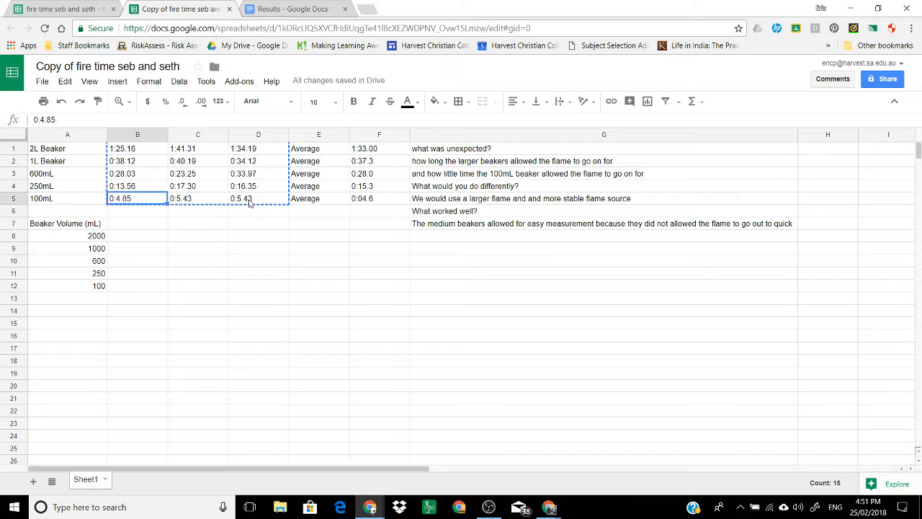
key(ctrl+v)
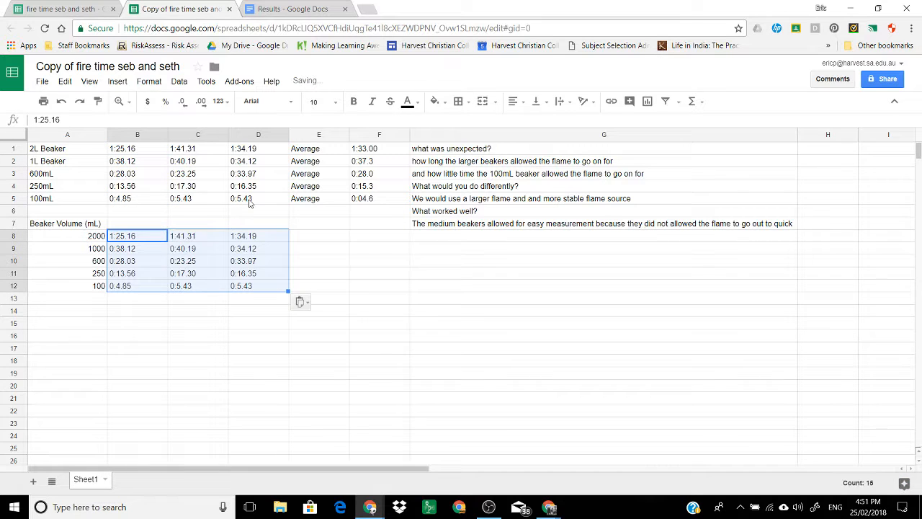
Enter the heading "Time for candle to extinguish (sec)" in cell B6 above the copied times
click(133, 227)
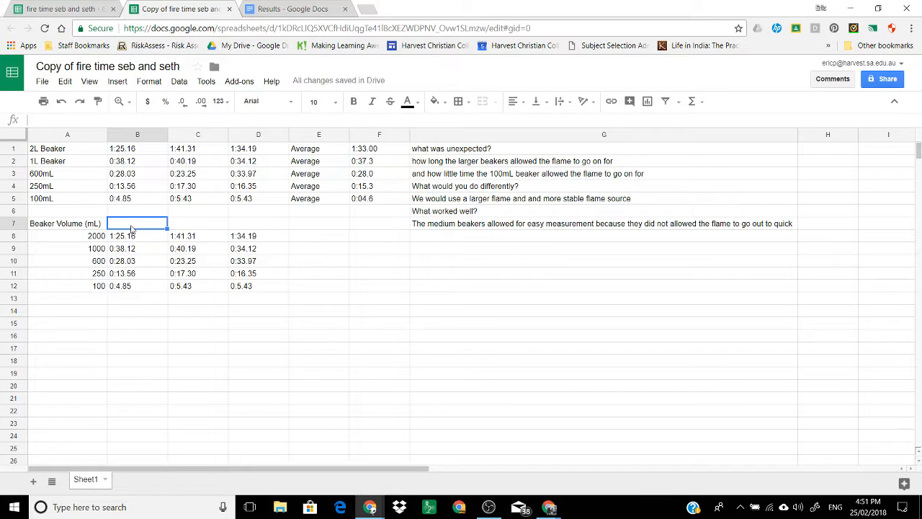
key(Up)
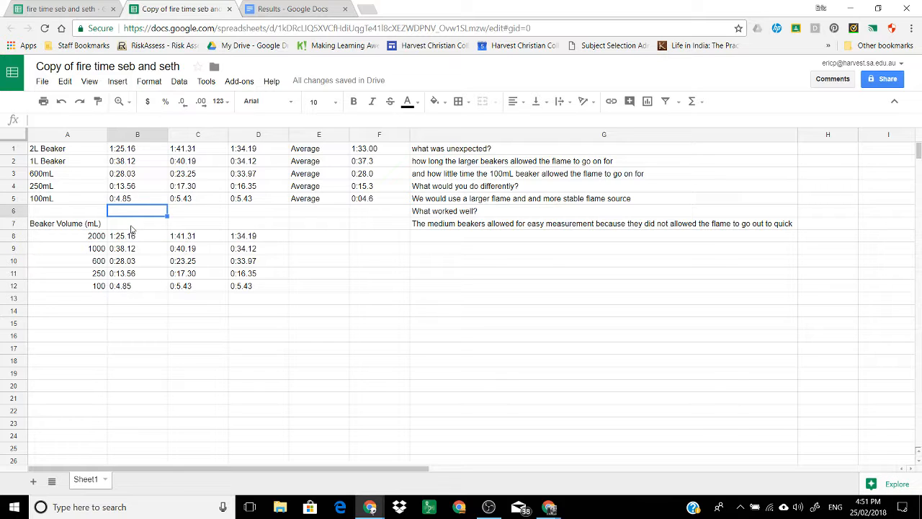
text(Time )
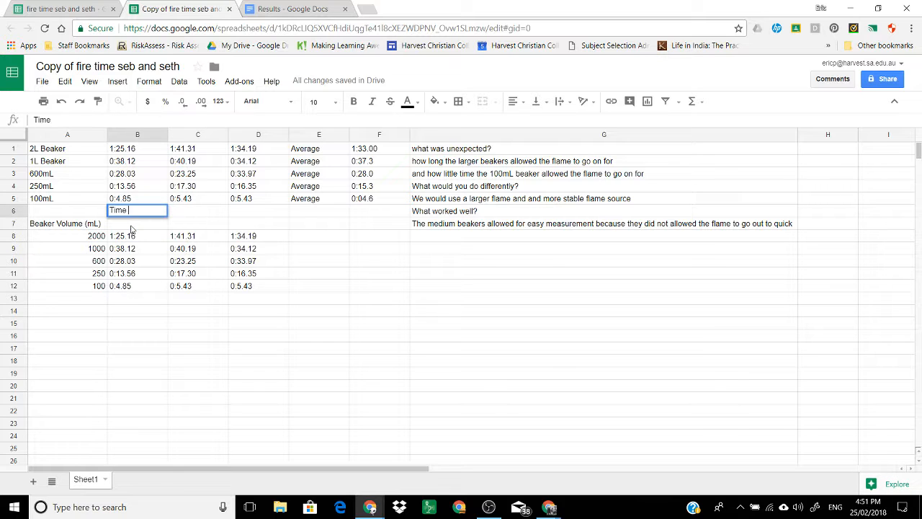
text(for candle to)
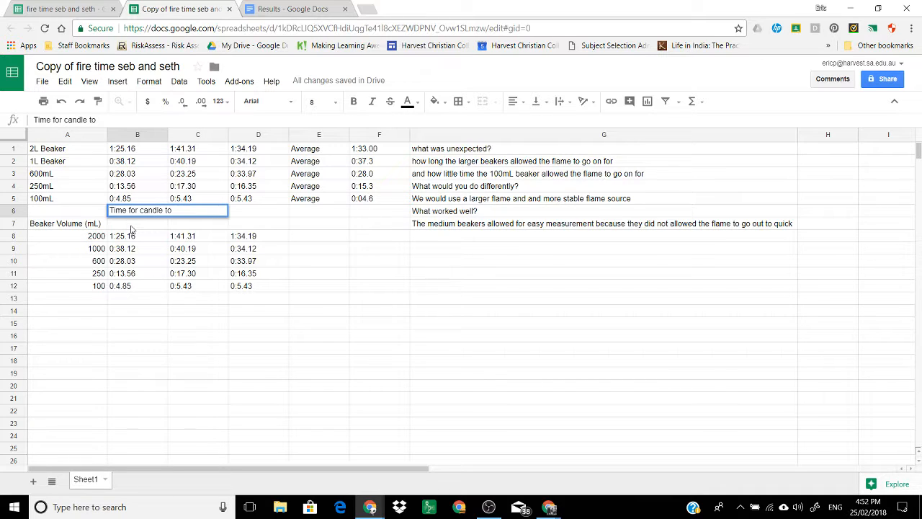
text( extinguish (sec))
key(Return)
Label the three trial columns "time 1", "time 2" and "time 3" in cells B7 to D7
text(time 1)
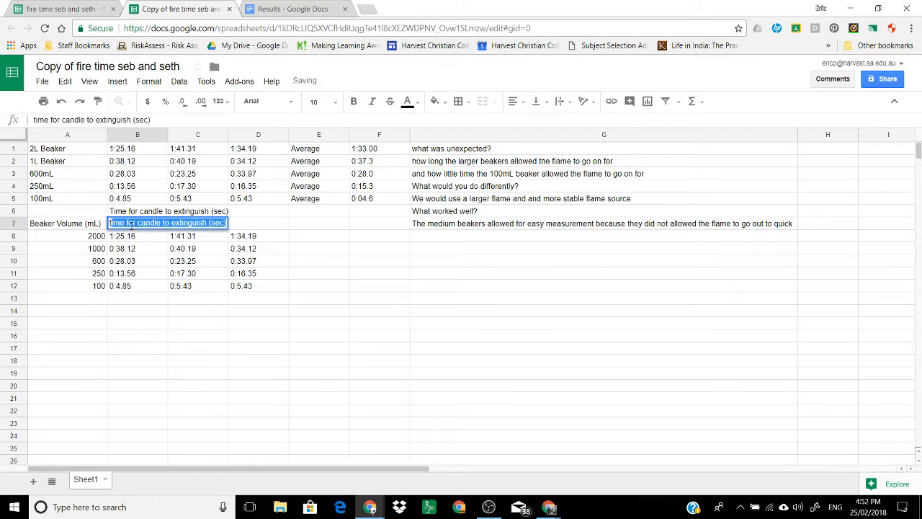
key(Return)
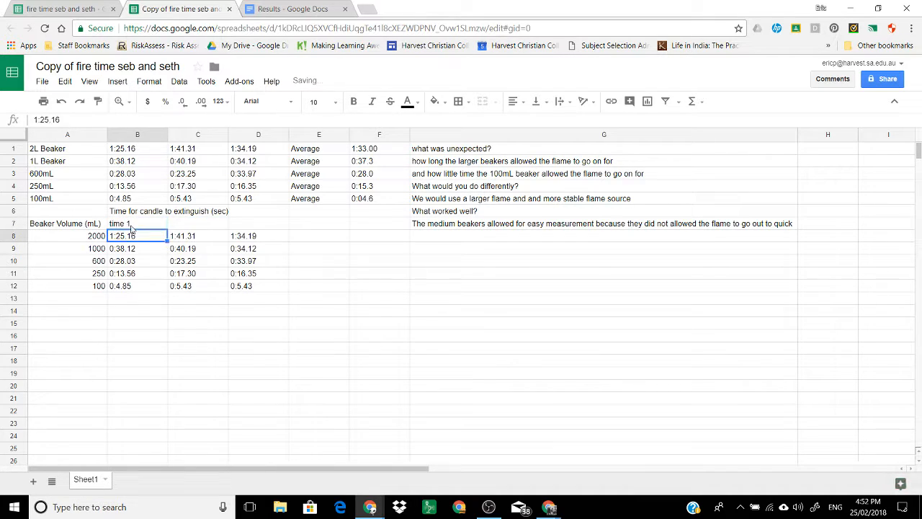
key(Right)
key(Up)
text(time 2)
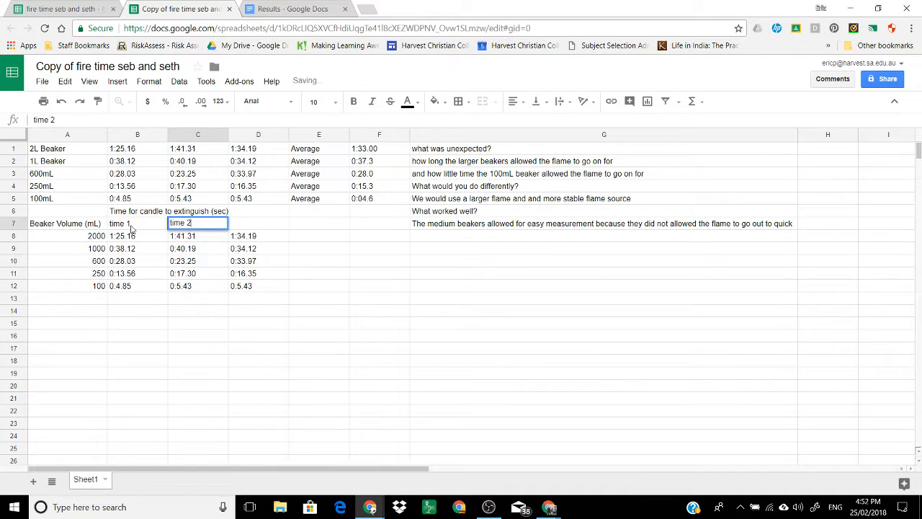
key(Return)
key(Right)
key(Right)
key(Up)
key(Left)
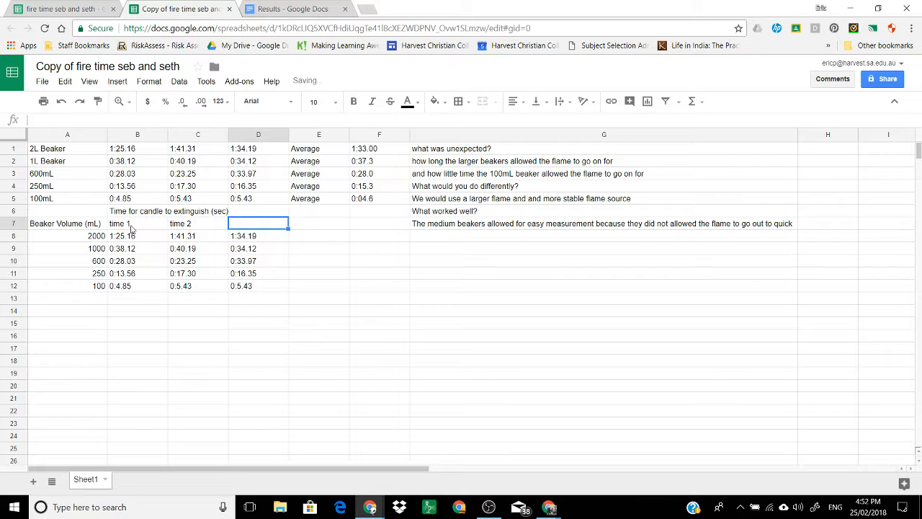
text(time 3)
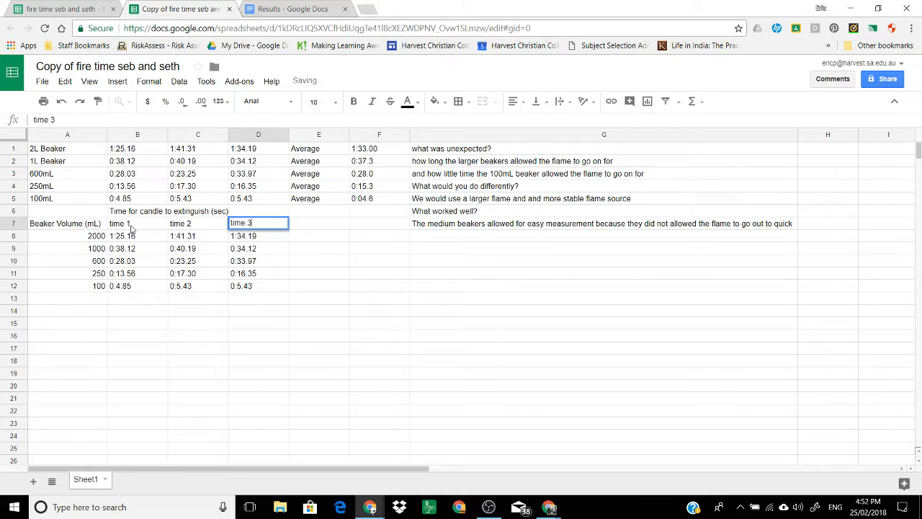
key(Return)
Add the column heading "Average time" in cell E7
key(Right)
key(Up)
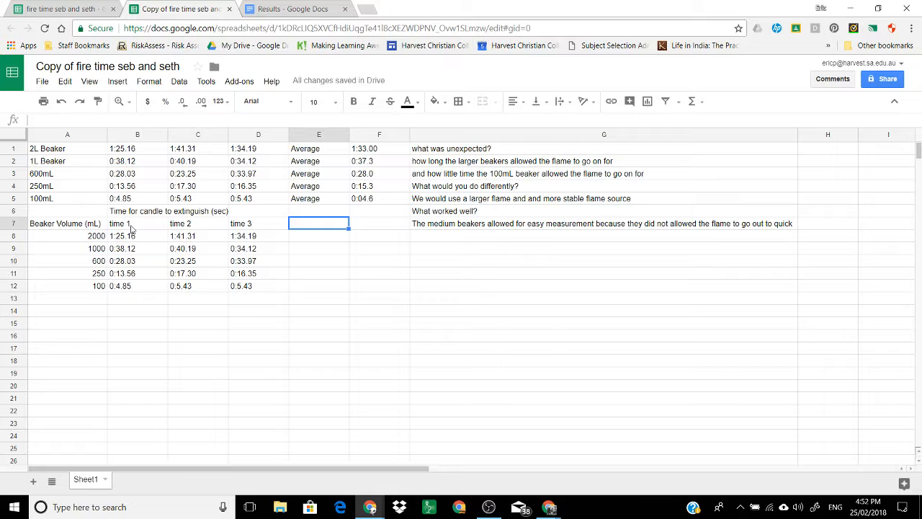
text(Av)
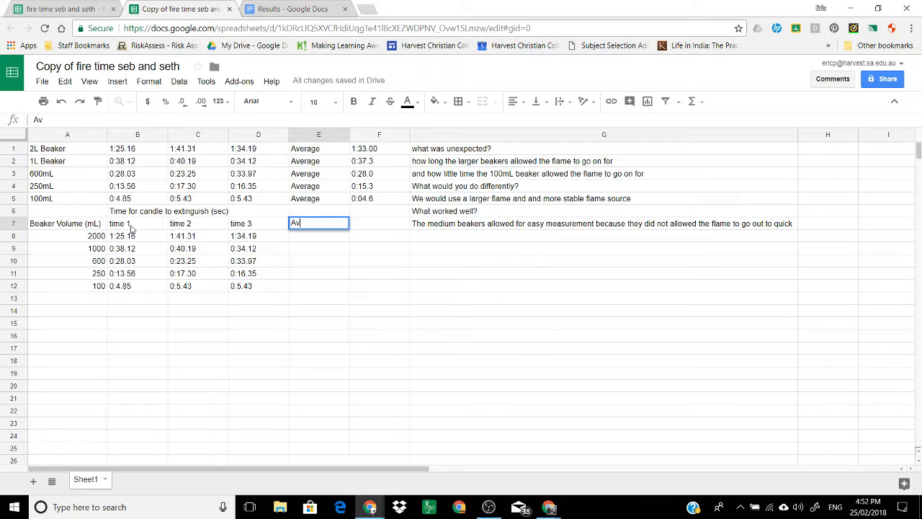
text(erage time)
key(Return)
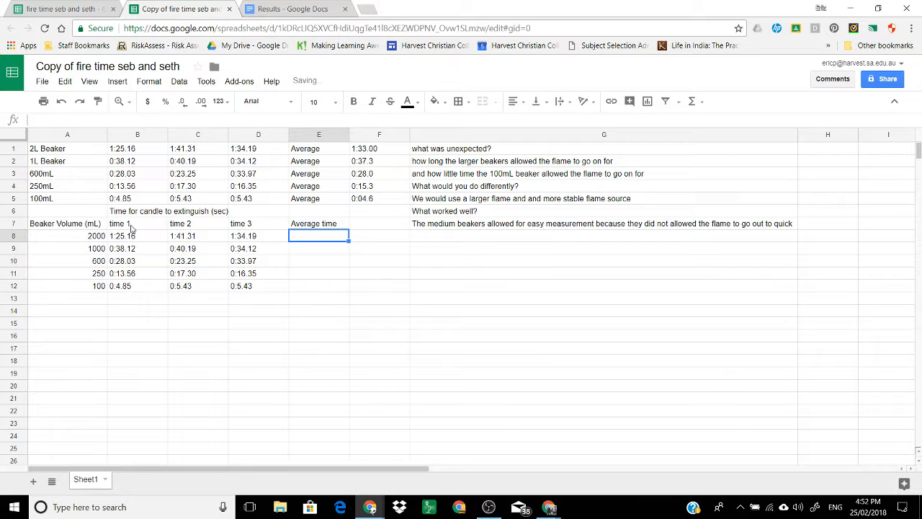
Remove the "0:" minutes prefix from the time 1 values in B12 and B11, leaving 4.85 and 13.56
click(125, 289)
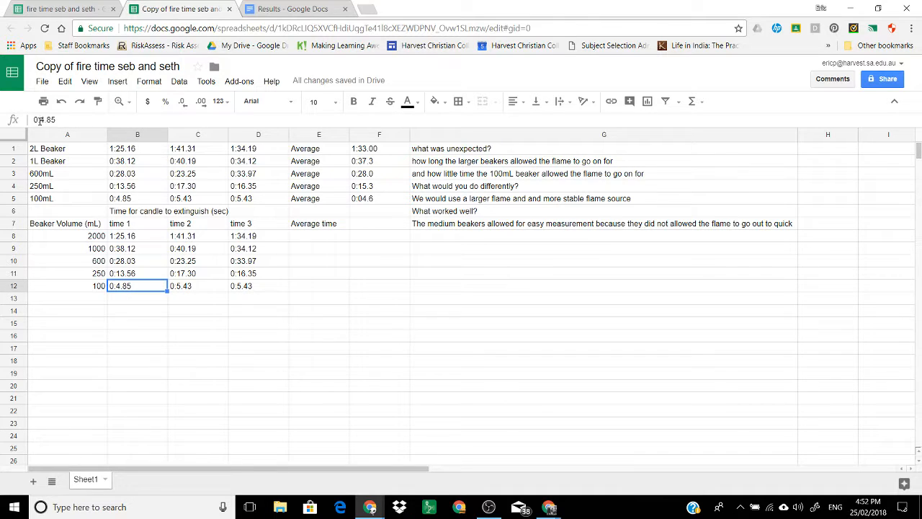
click(40, 120)
key(BackSpace)
key(BackSpace)
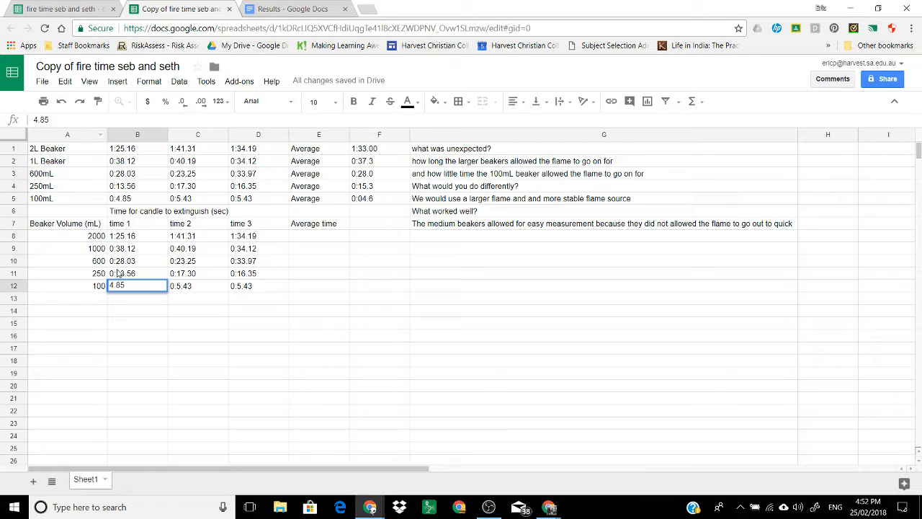
key(Return)
click(118, 272)
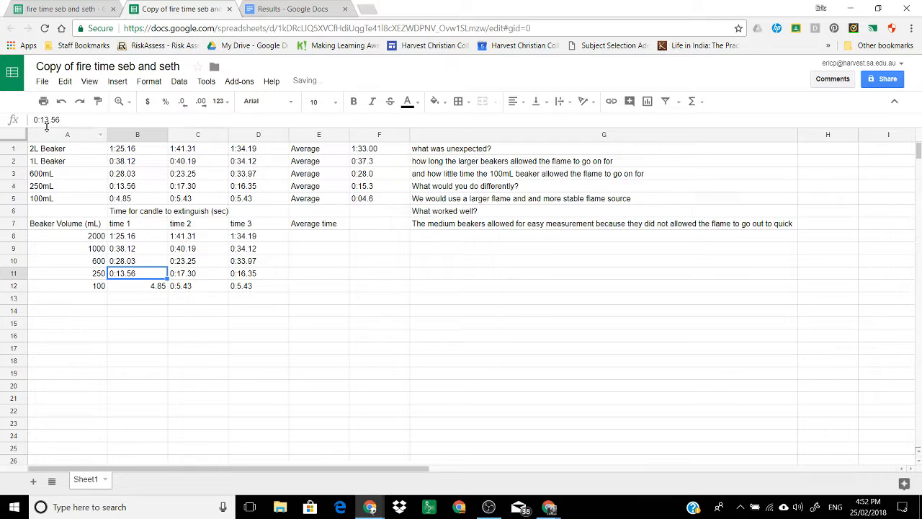
key(BackSpace)
key(BackSpace)
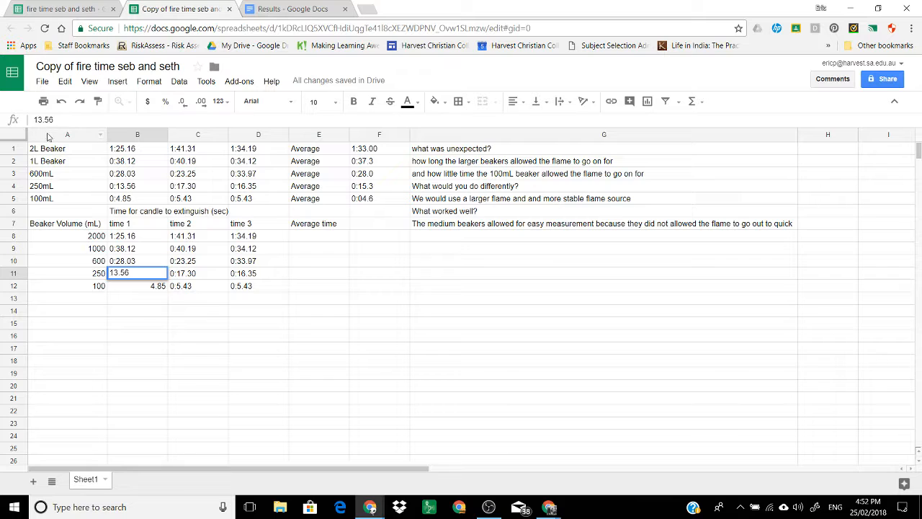
key(Return)
Strip the "0:" prefix from the time 1 values in B10 and B9 so they read 28.03 and 38.12
click(121, 264)
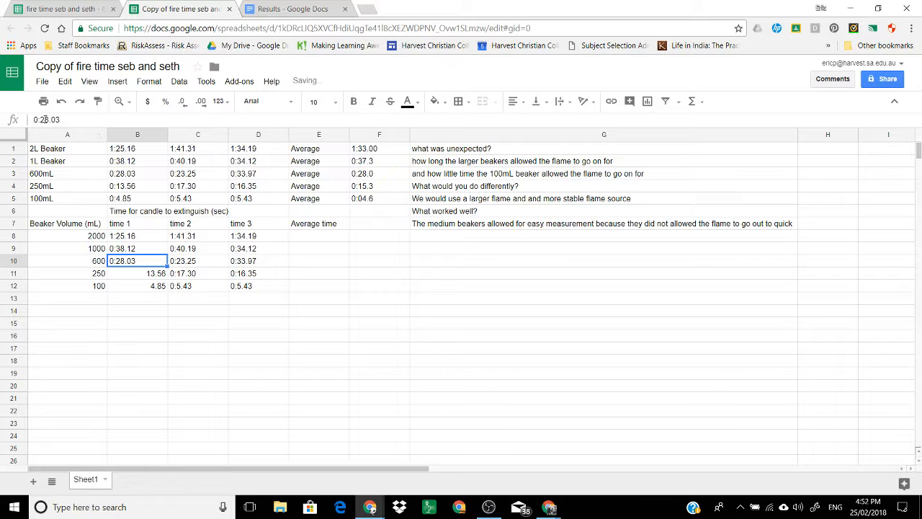
click(42, 119)
key(BackSpace)
key(BackSpace)
key(Return)
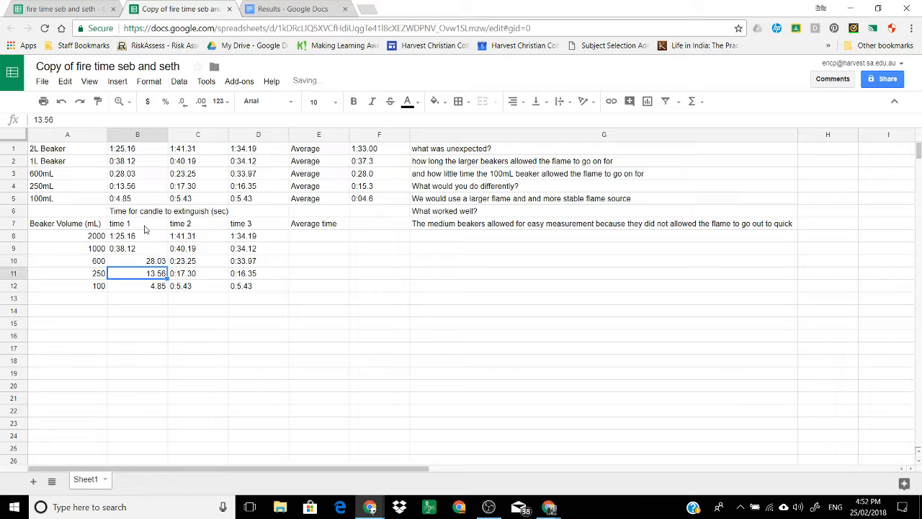
click(138, 248)
click(36, 119)
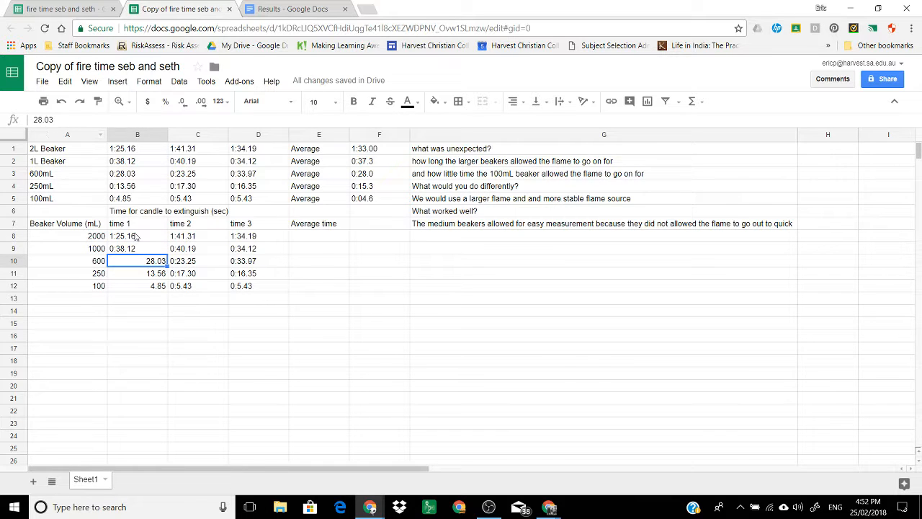
click(137, 248)
click(36, 121)
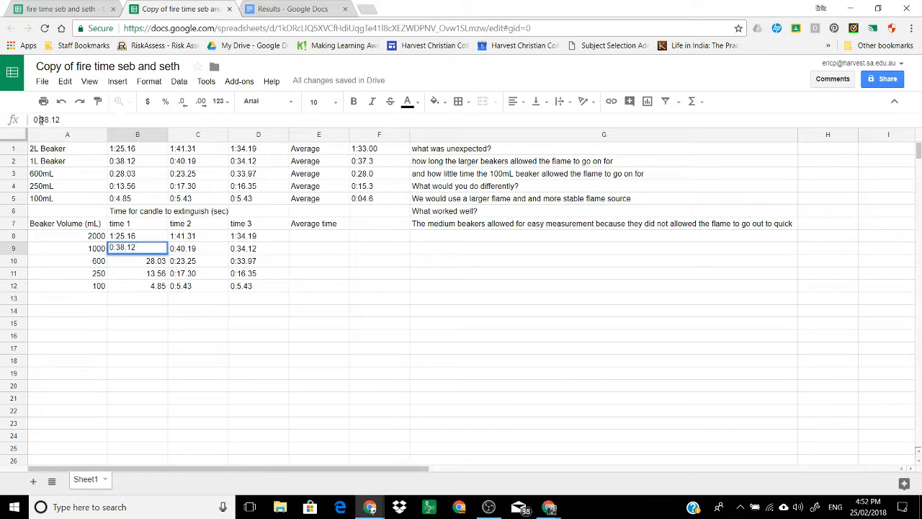
key(Delete)
key(Delete)
key(Return)
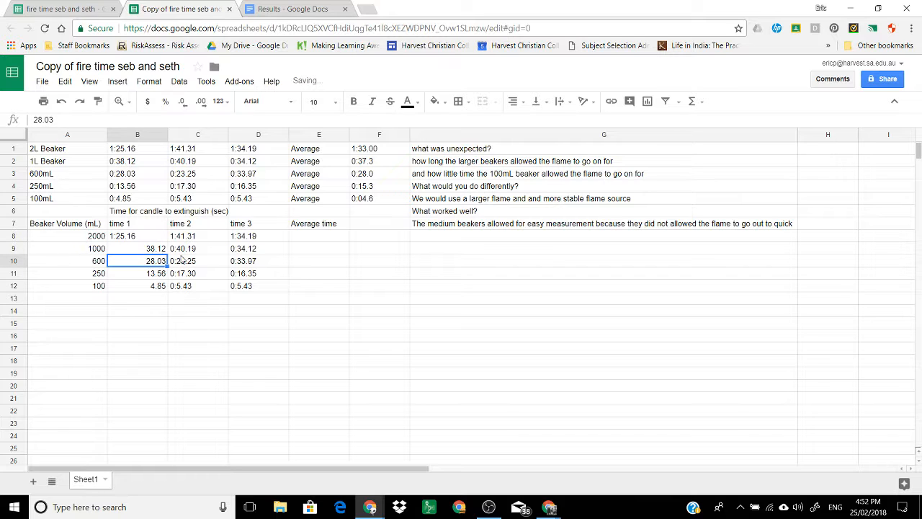
Convert the time 2 values in C9 and C10 to plain seconds, 40.19 and 23.25, by removing the "0:" prefix
key(Up)
key(Right)
click(41, 119)
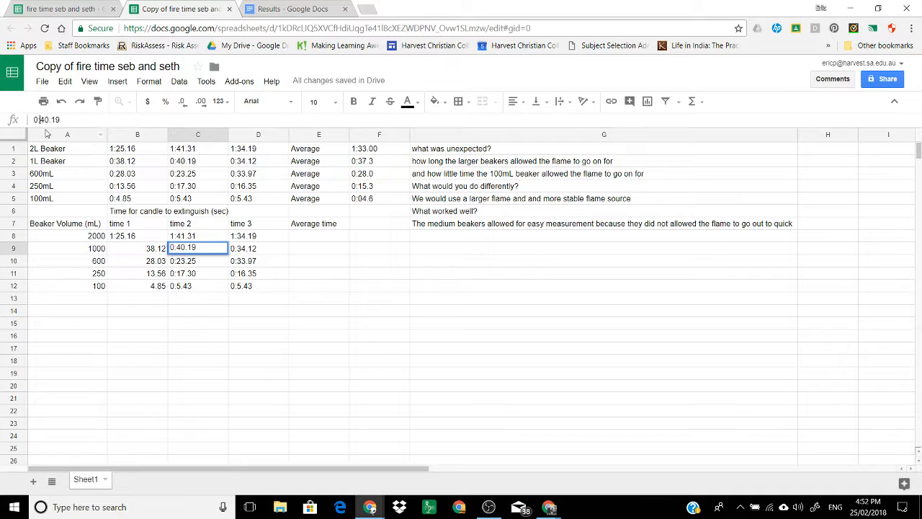
key(BackSpace)
key(BackSpace)
key(Return)
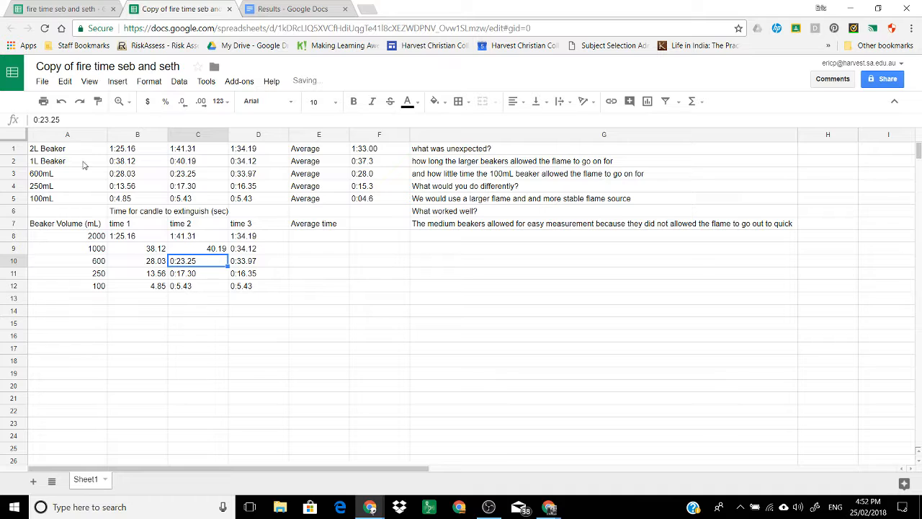
click(43, 120)
key(BackSpace)
key(BackSpace)
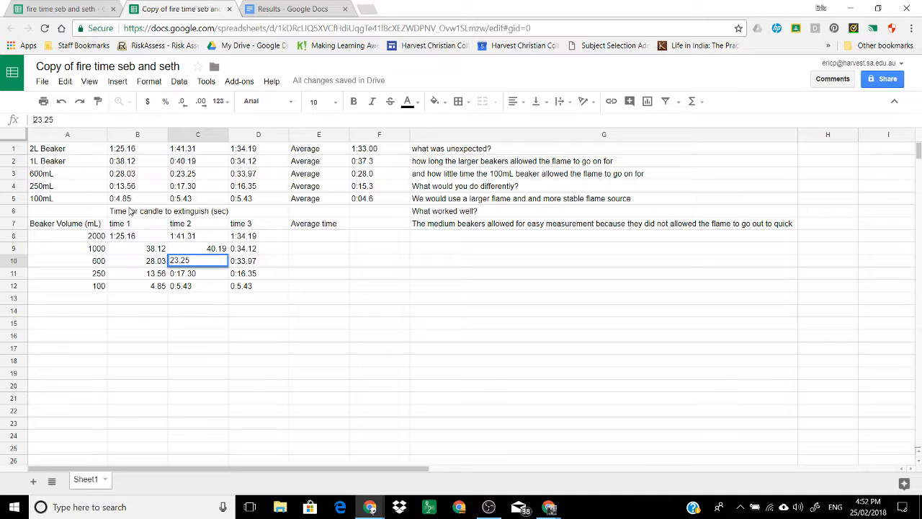
key(Return)
Remove the "0:" prefix from the time 2 values in C11 and C12, leaving 17.30 and 5.43
click(42, 120)
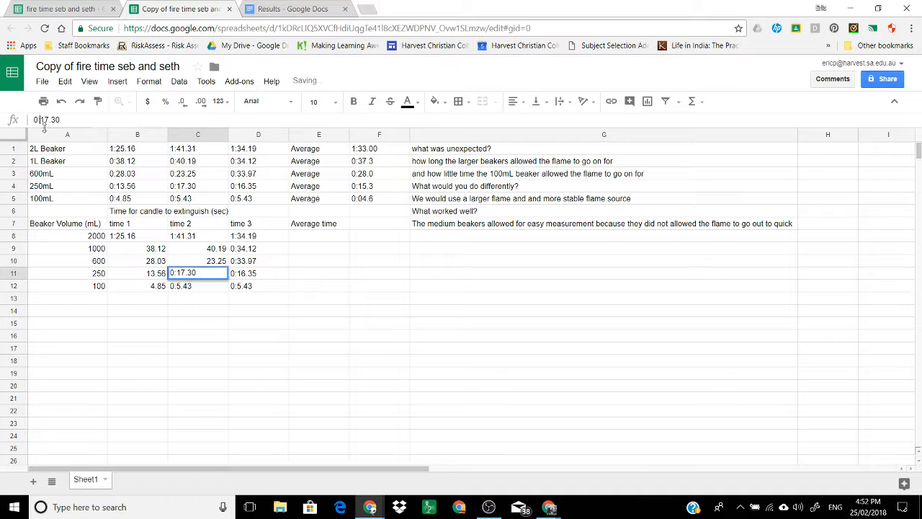
key(BackSpace)
key(BackSpace)
click(181, 290)
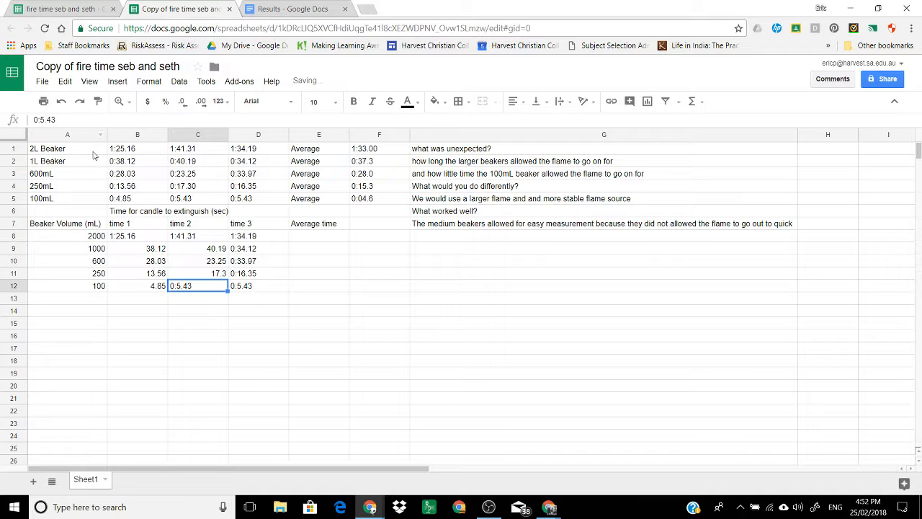
click(36, 119)
key(BackSpace)
key(BackSpace)
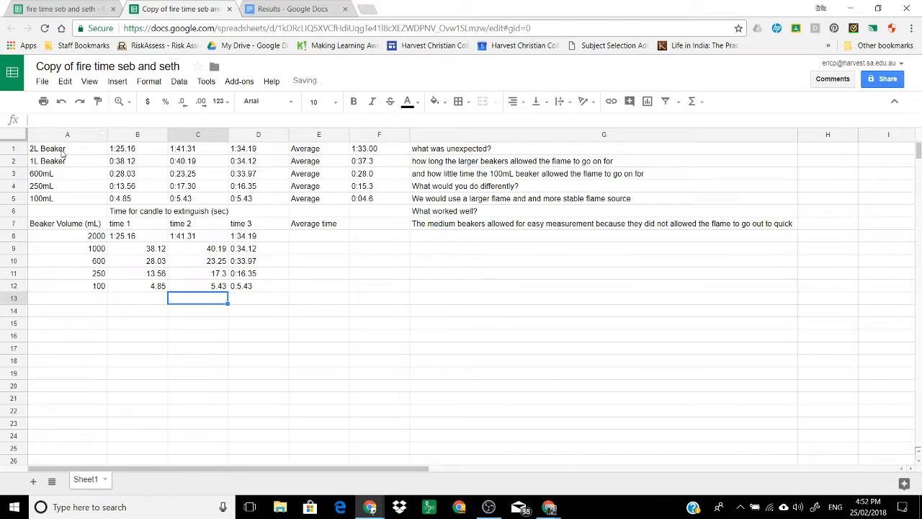
key(Return)
Convert the time 3 values in D9 and D10 to plain seconds, 34.12 and 33.97, by removing the "0:" prefix
click(236, 249)
click(46, 120)
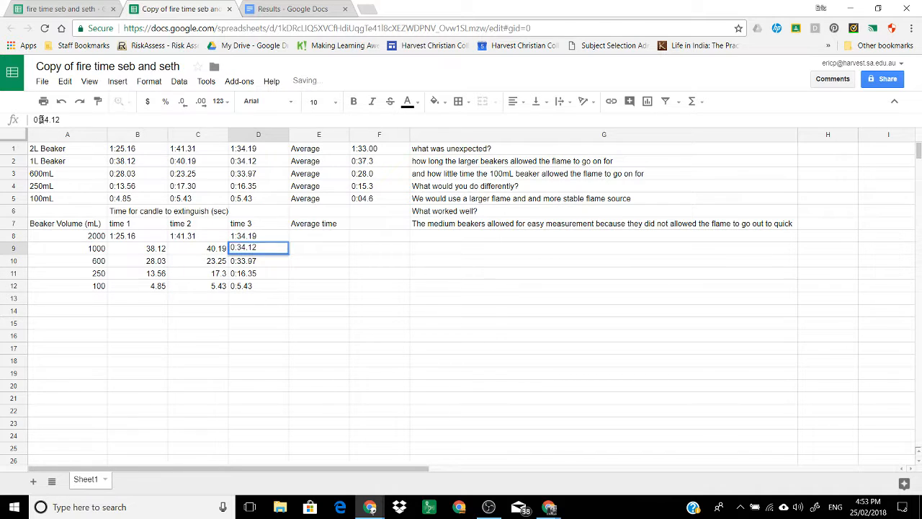
key(BackSpace)
key(BackSpace)
key(Return)
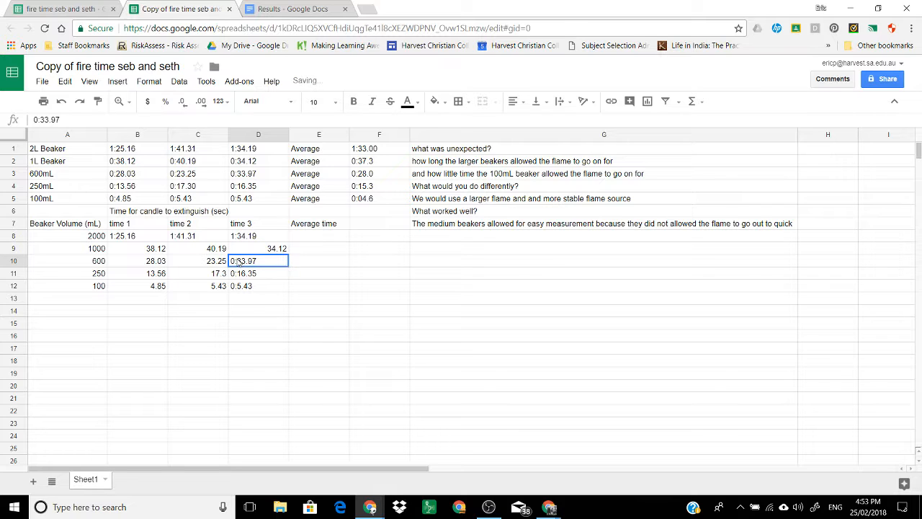
click(41, 120)
key(BackSpace)
key(BackSpace)
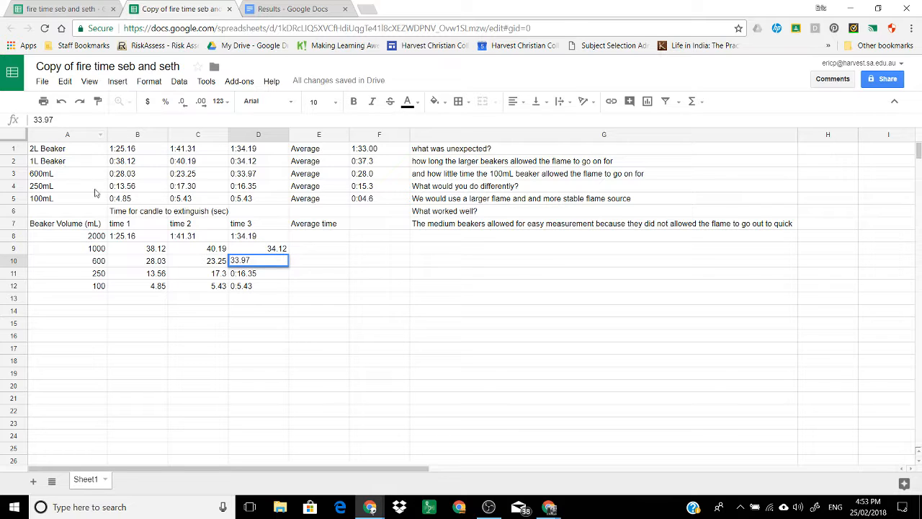
key(Return)
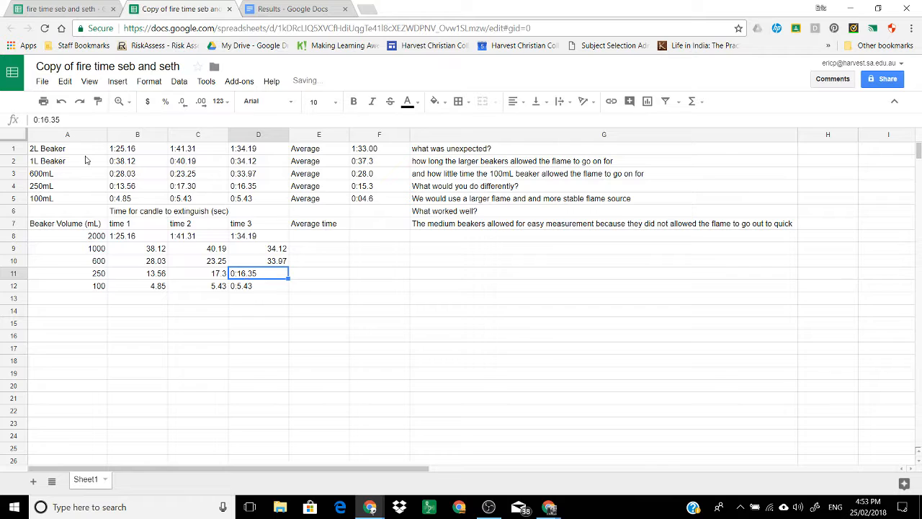
Remove the "0:" prefix from the time 3 values in D11 and D12, leaving 16.35 and 5.43
click(38, 119)
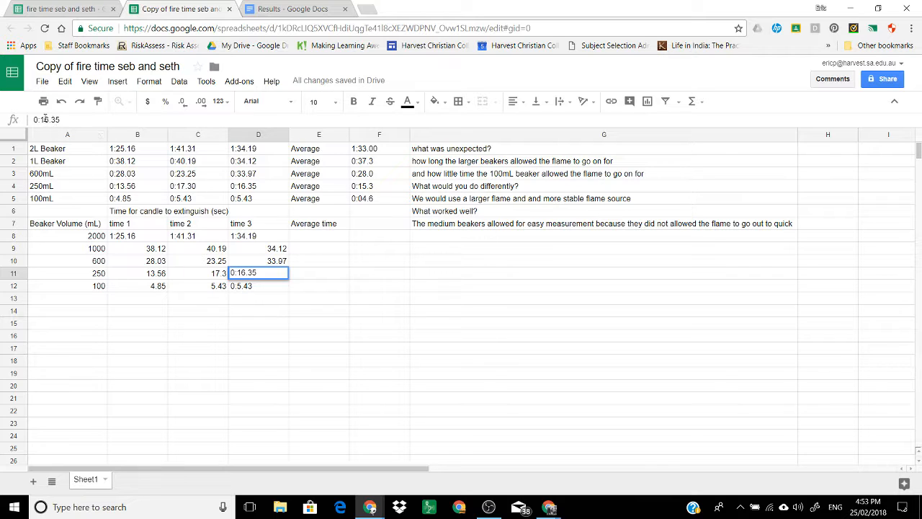
key(BackSpace)
key(BackSpace)
key(Return)
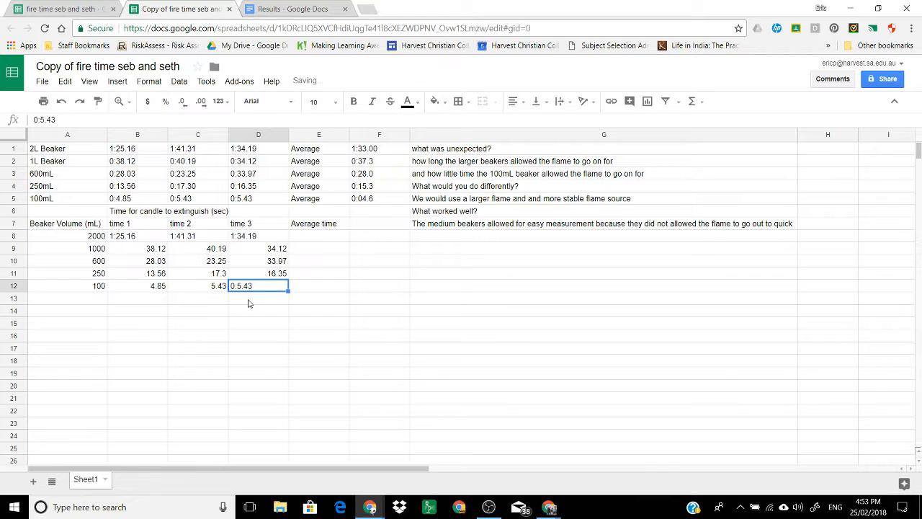
click(38, 120)
key(BackSpace)
key(BackSpace)
key(Return)
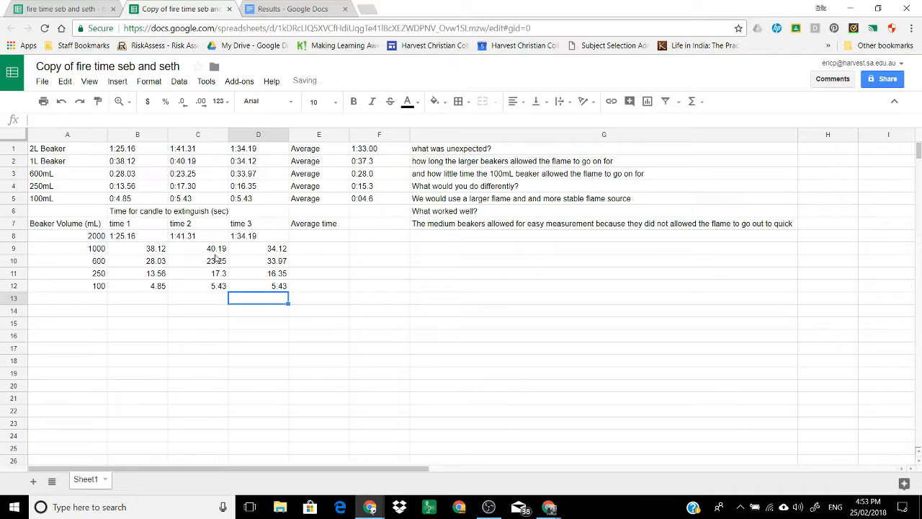
Convert the 2000 mL beaker's minute-based times in B8, C8 and D8 to total seconds: 85.16, 101.31 and 94.19
click(121, 234)
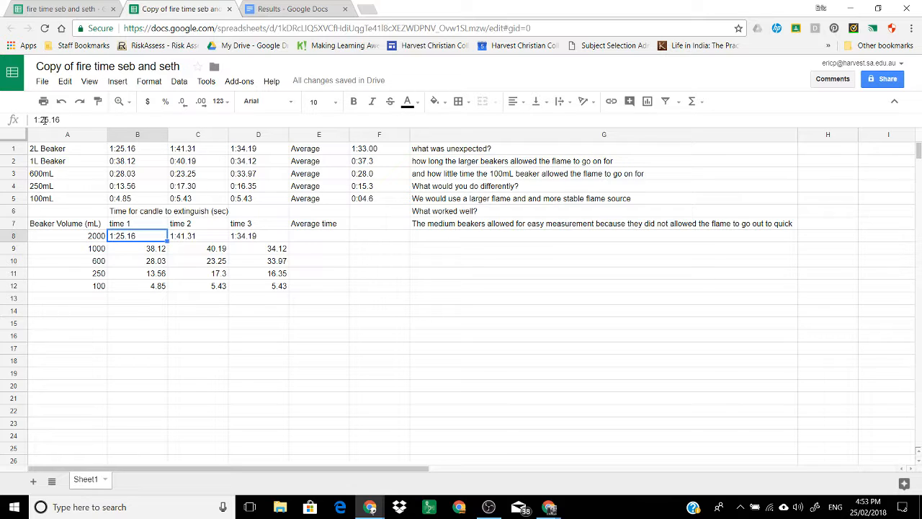
drag(45, 120, 29, 124)
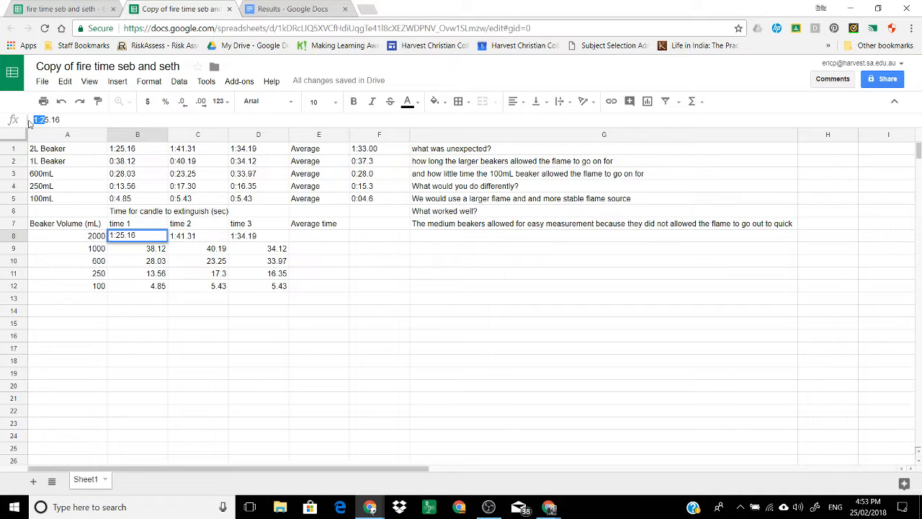
text(8)
key(Return)
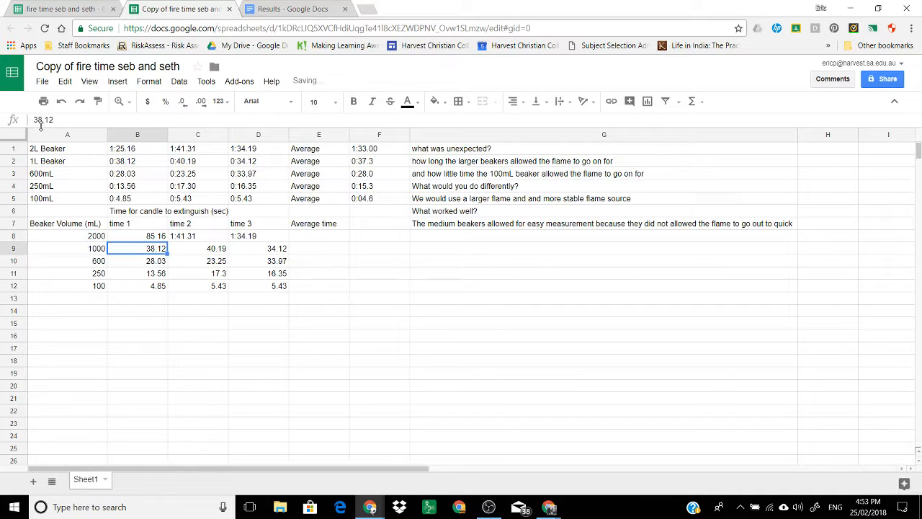
click(195, 237)
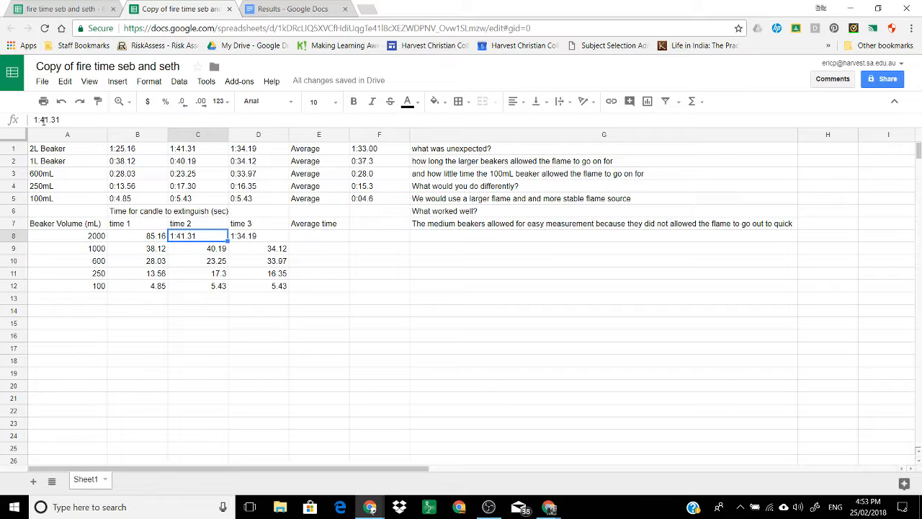
drag(43, 121, 12, 121)
text(10)
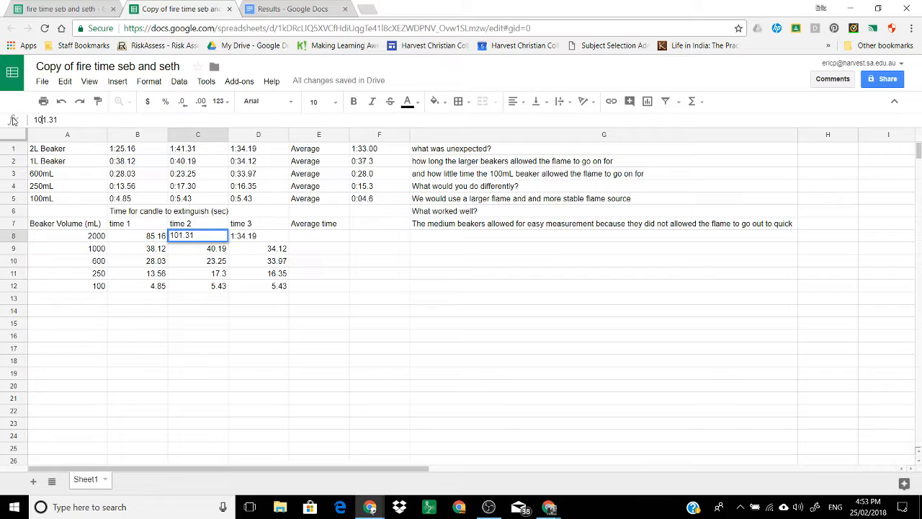
key(Return)
click(242, 236)
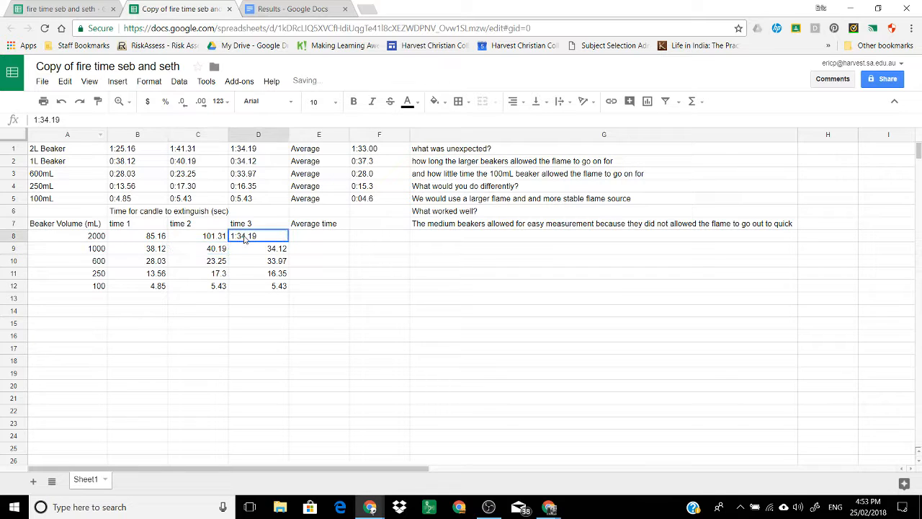
drag(45, 120, 2, 122)
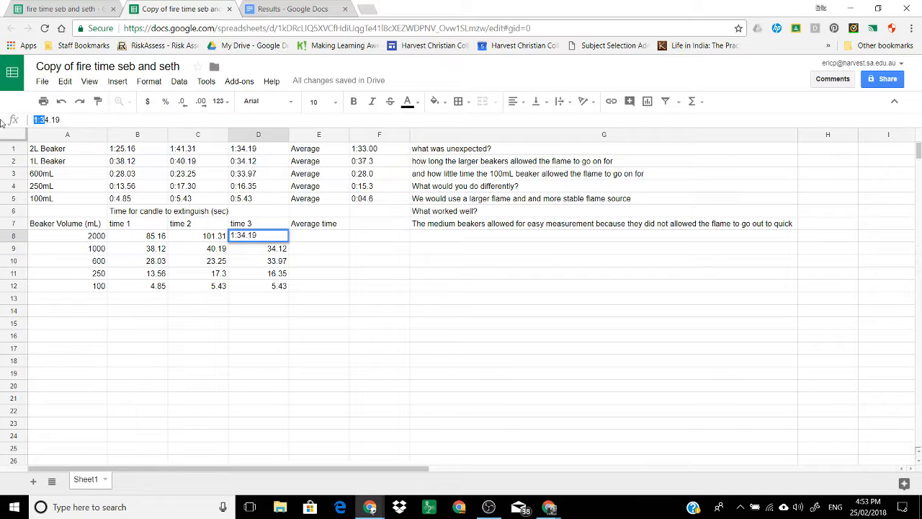
text(9)
key(Return)
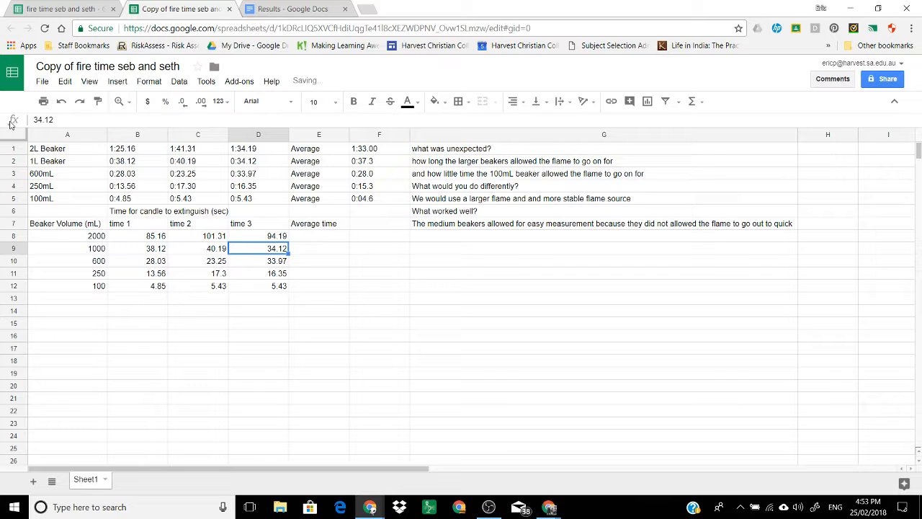
Calculate the 2000 mL beaker's average time in E8 with the formula =AVERAGE(B8:D8)
click(308, 236)
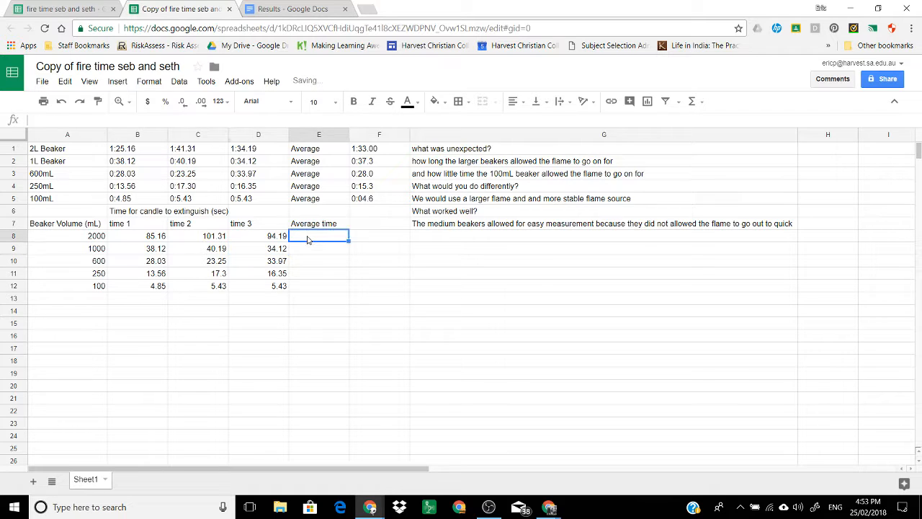
text(=)
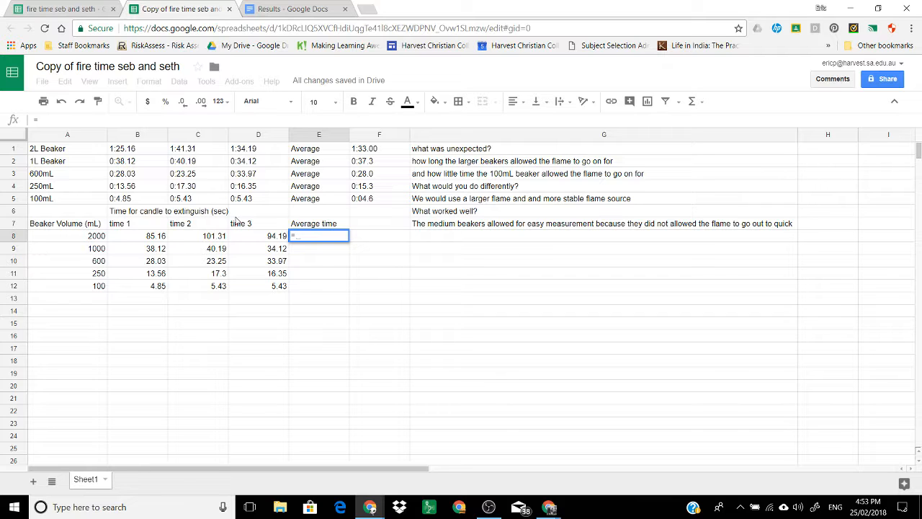
text(ave)
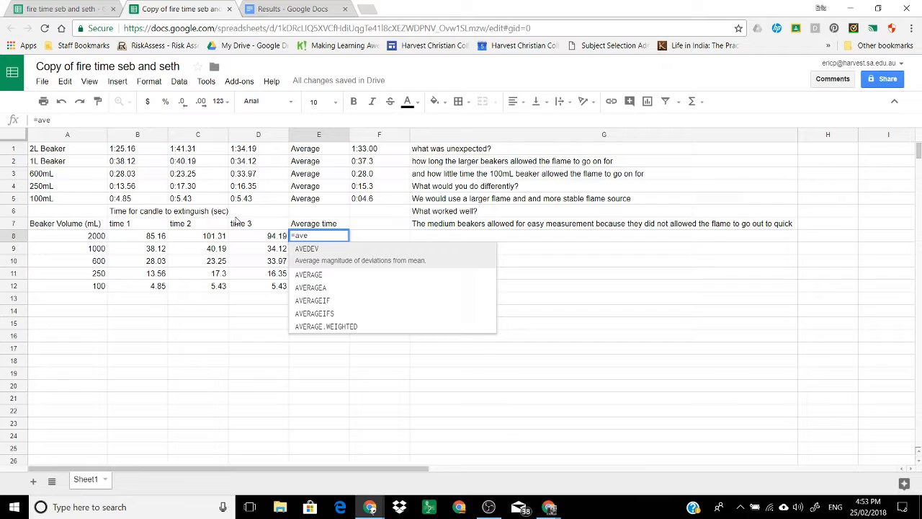
click(301, 276)
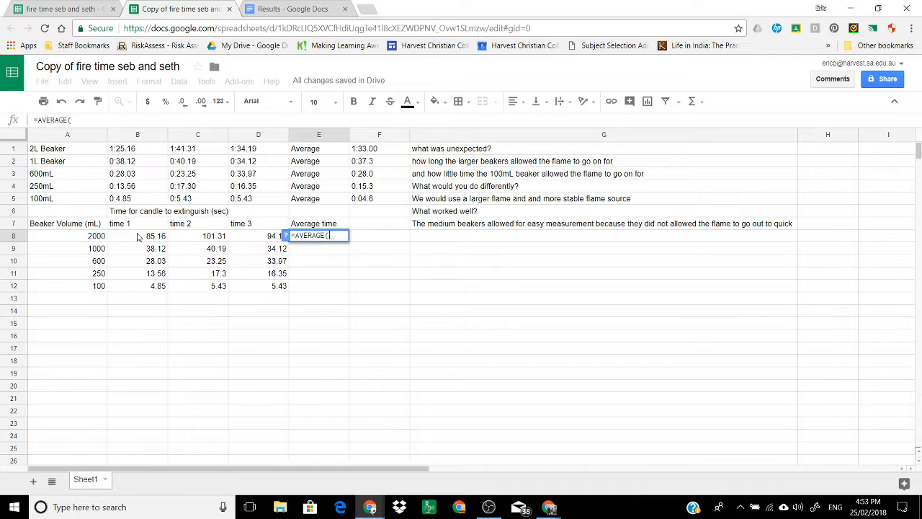
drag(138, 237, 267, 237)
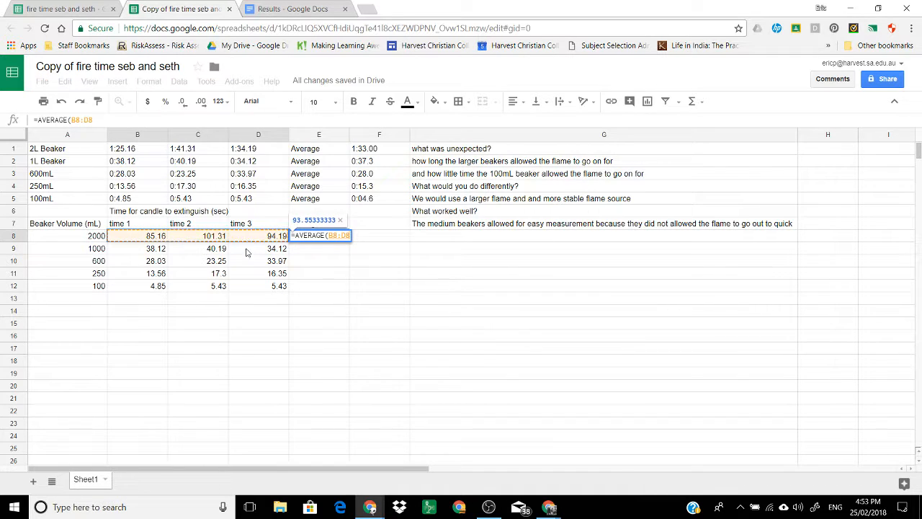
click(121, 121)
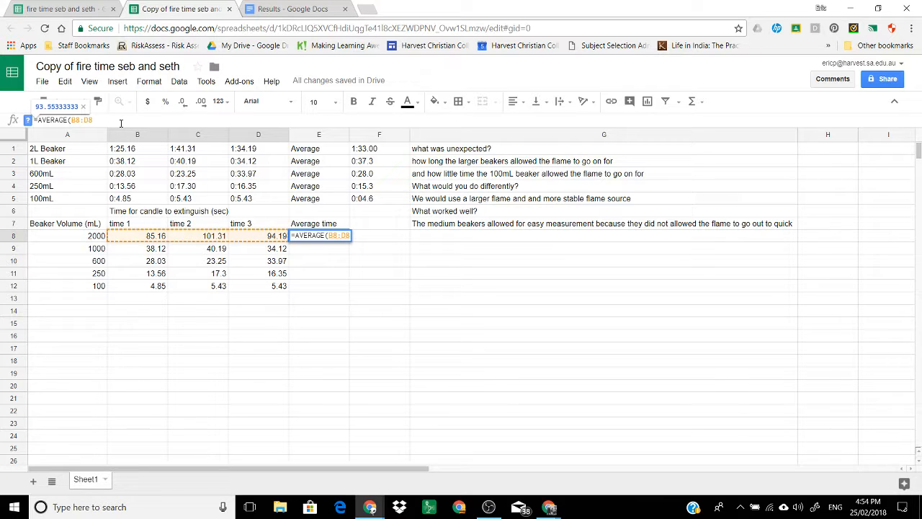
text())
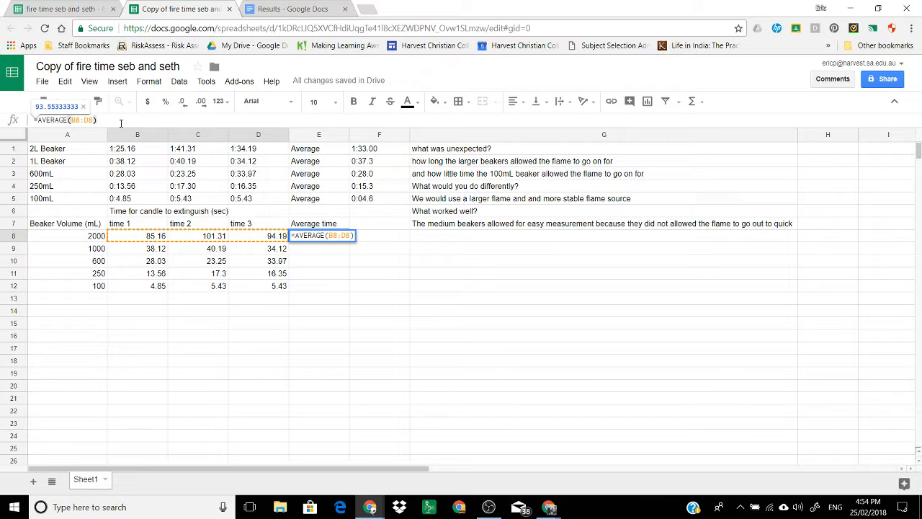
key(Return)
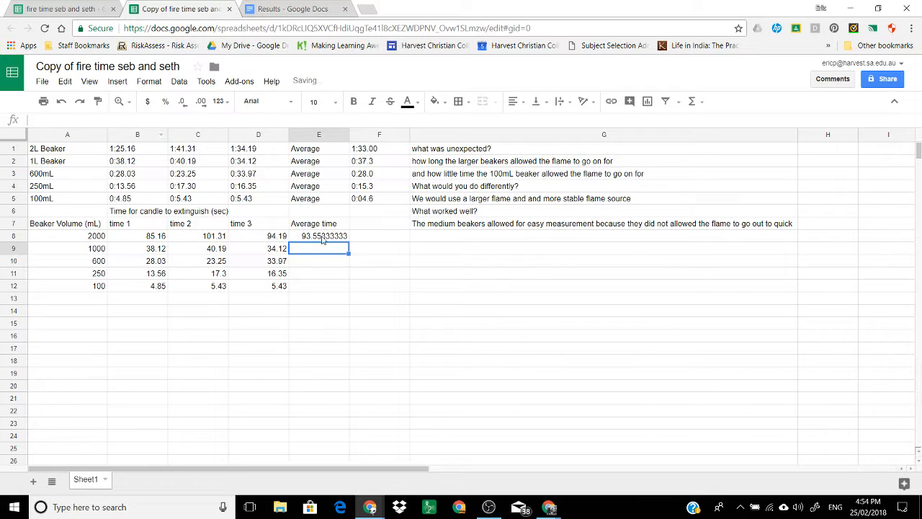
Fill the average formula from E8 down to E12 for the remaining beaker volumes
click(344, 240)
drag(348, 241, 348, 288)
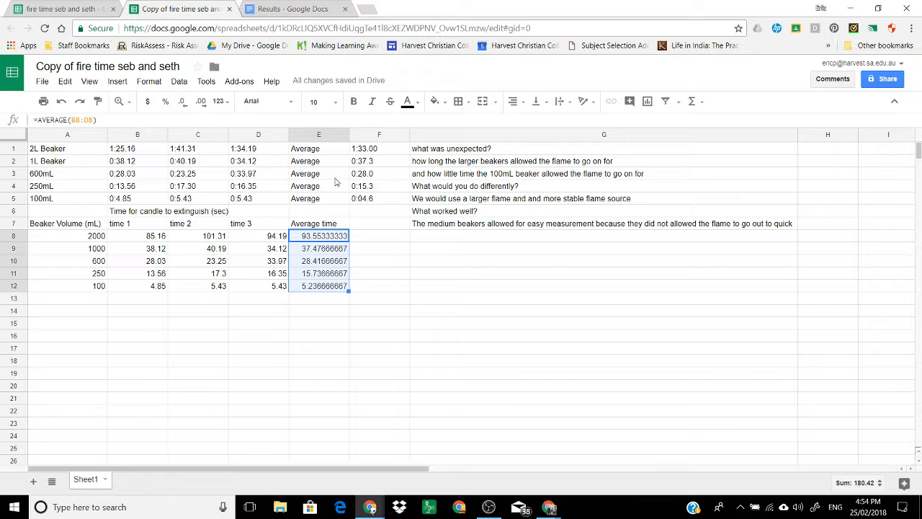
click(375, 149)
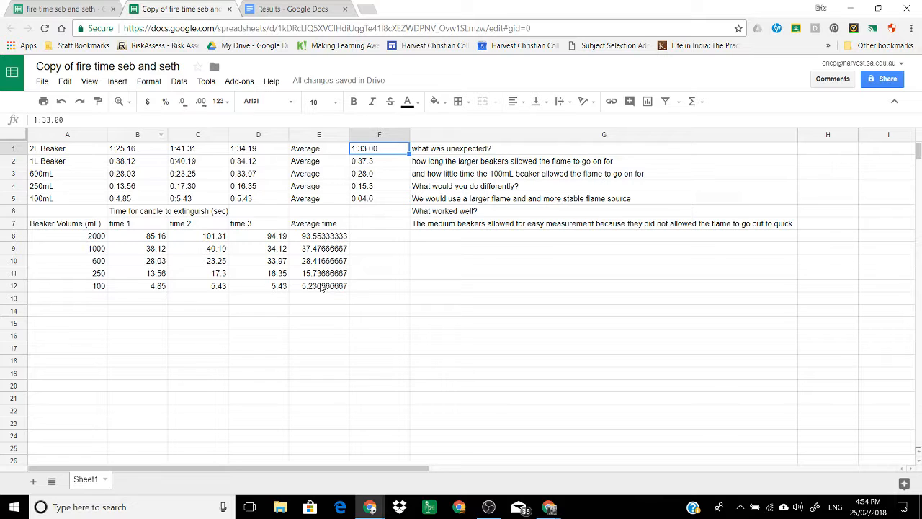
click(317, 237)
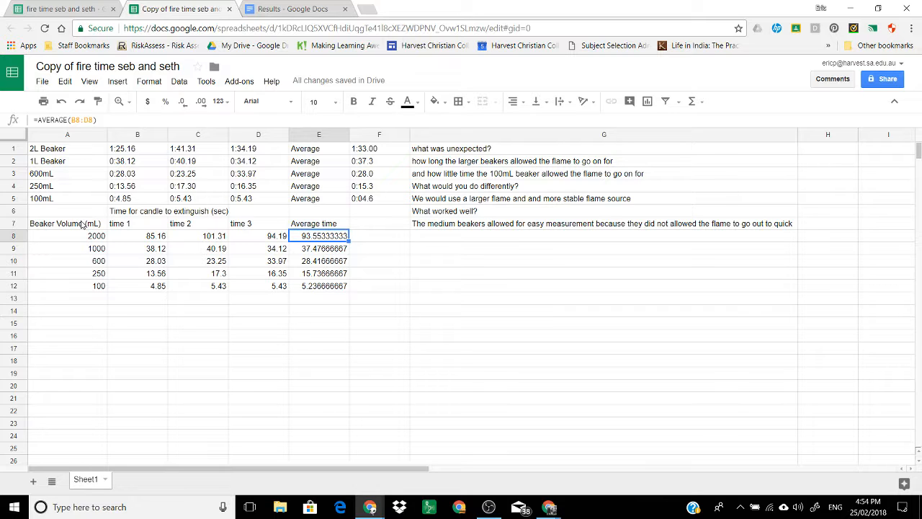
Copy the beaker volume heading and values from A7:A12 to E15:E20, and widen column E to fit the heading
drag(81, 223, 87, 287)
key(ctrl+c)
key(Down)
key(Down)
key(Down)
key(Down)
key(Down)
key(Down)
key(Down)
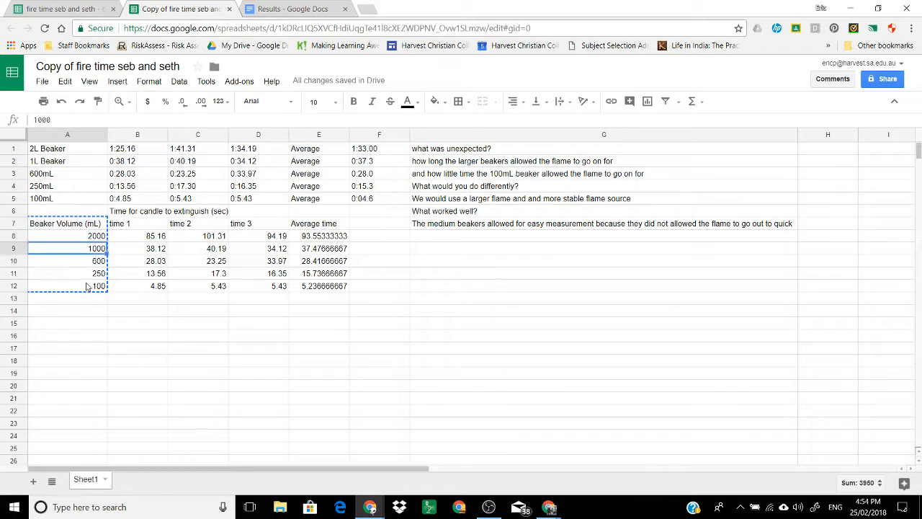
key(Right)
key(Right)
key(Right)
key(Right)
key(Down)
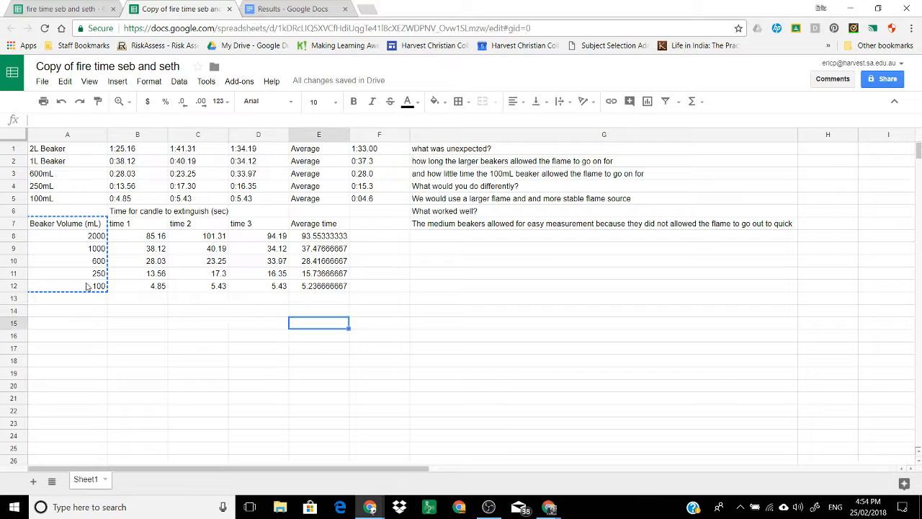
key(ctrl+v)
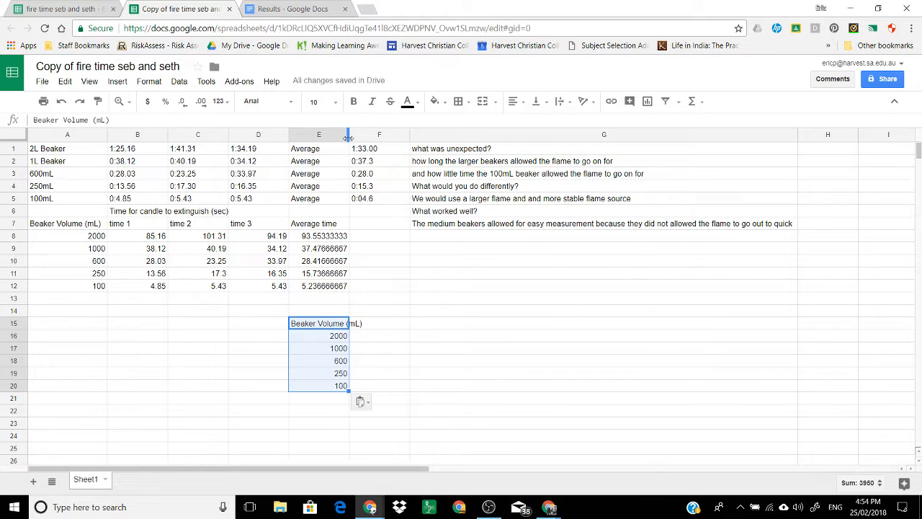
drag(350, 142, 363, 142)
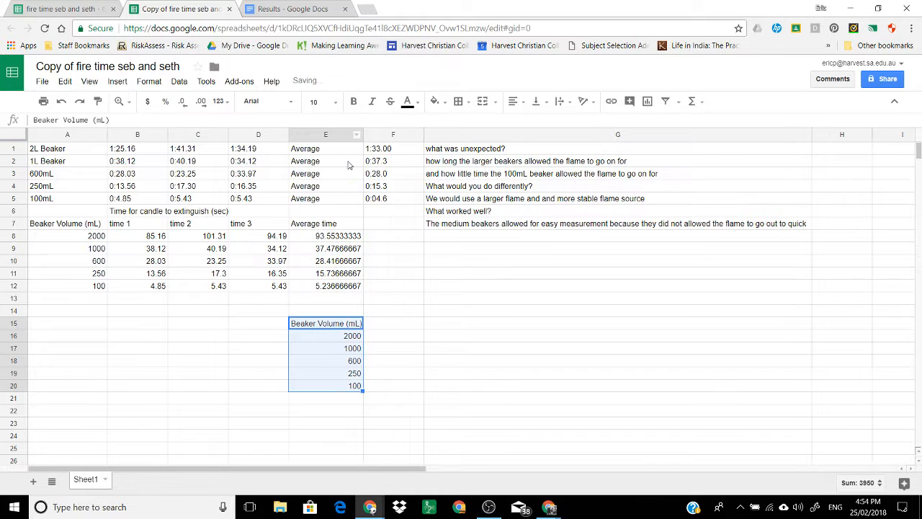
Copy the average times in E8:E12 and paste them as values only beside the copied volumes, starting in F16
drag(330, 237, 333, 289)
right_click(334, 288)
click(382, 373)
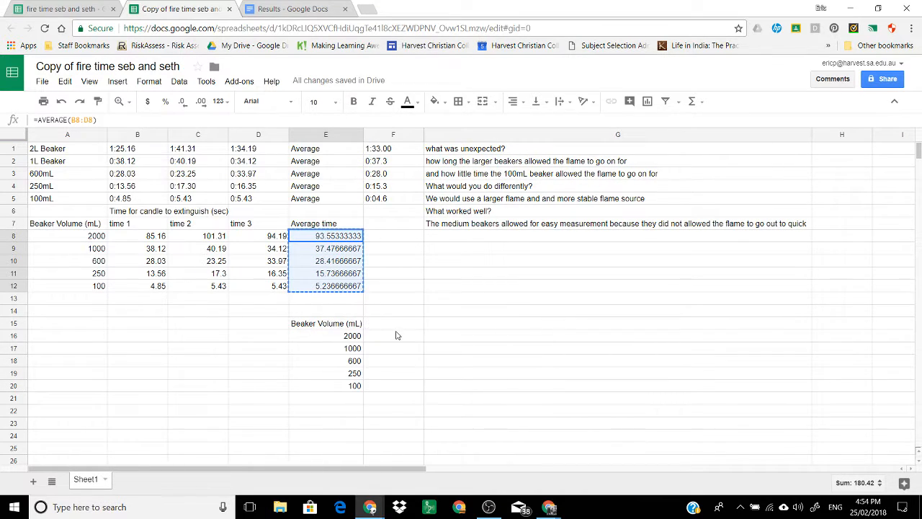
click(394, 337)
right_click(394, 343)
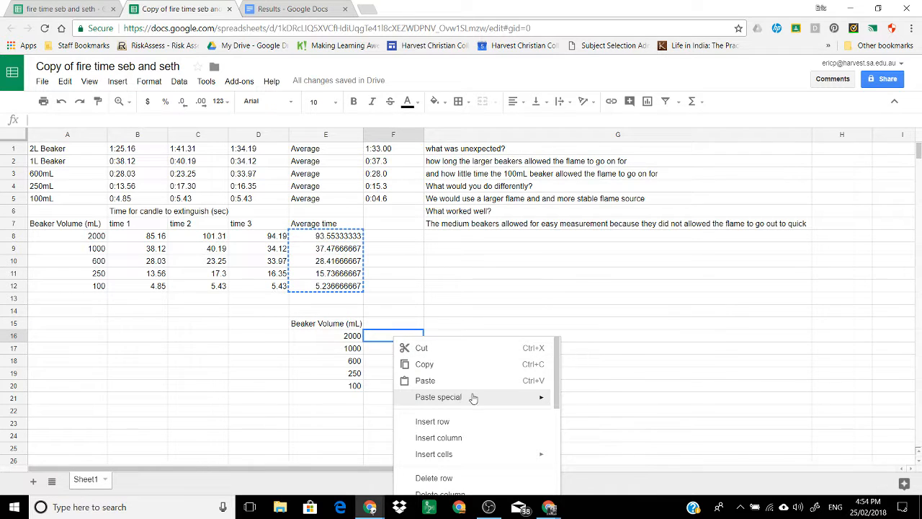
mouse_move(473, 398)
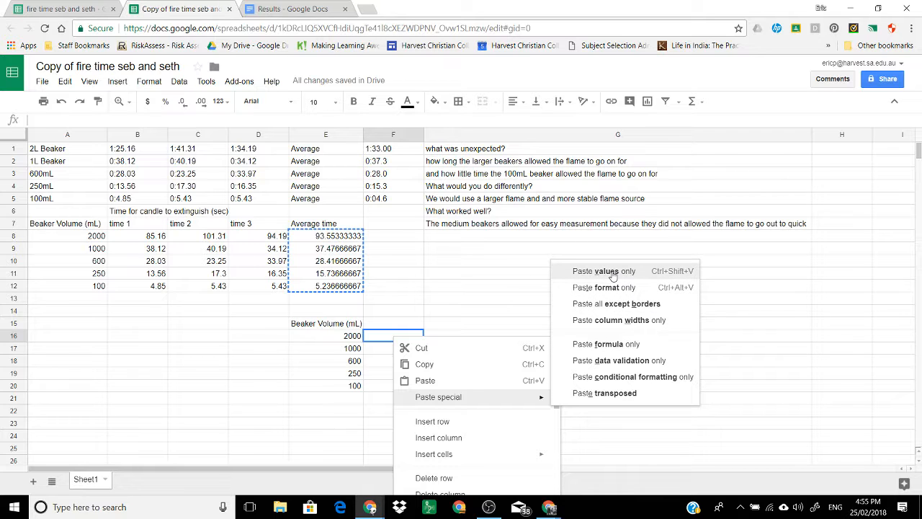
click(612, 275)
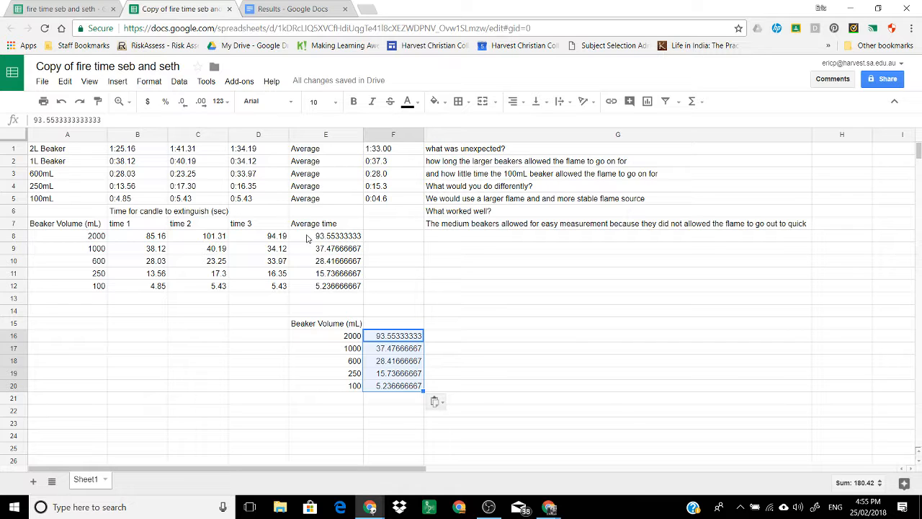
click(307, 238)
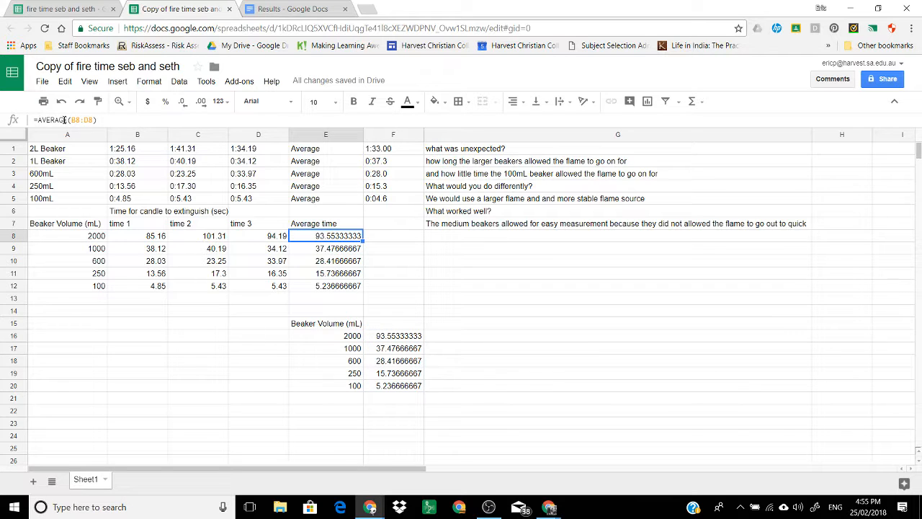
Enter the heading "Average time (sec)" in F15 above the pasted averages
click(378, 326)
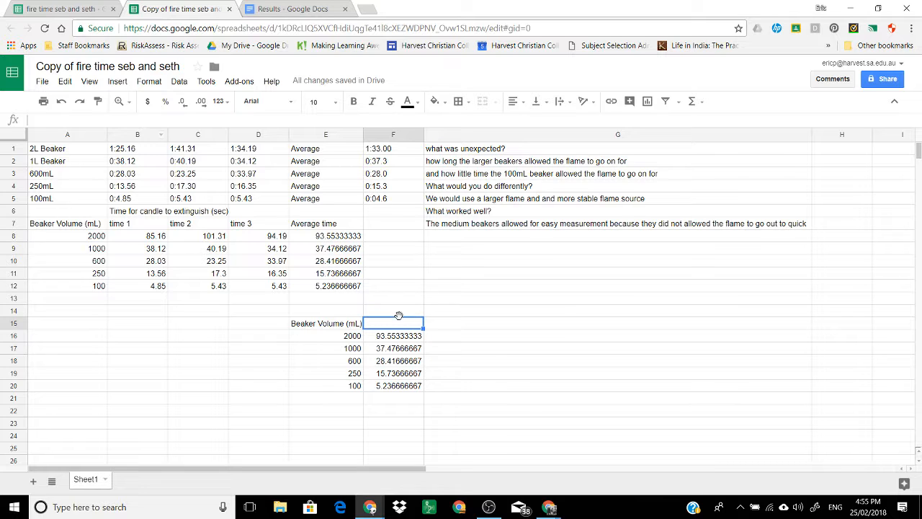
text(Averag)
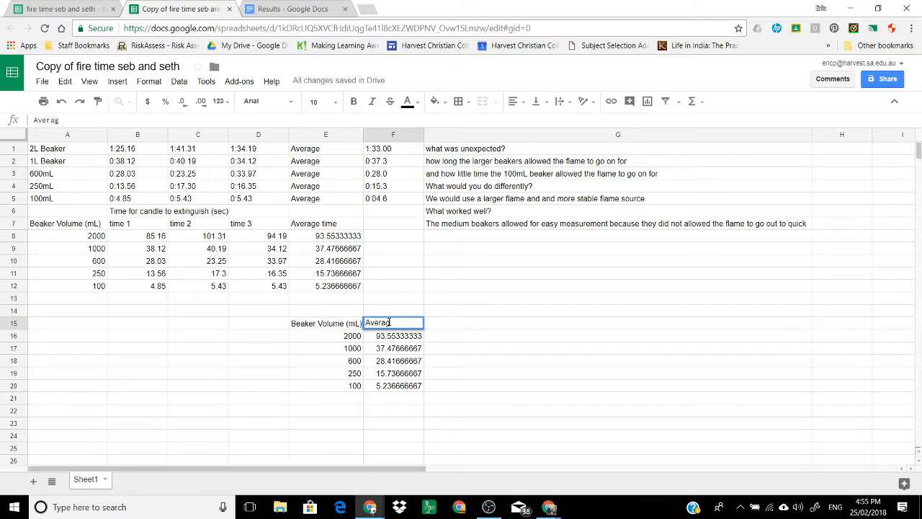
text(e time (sec)
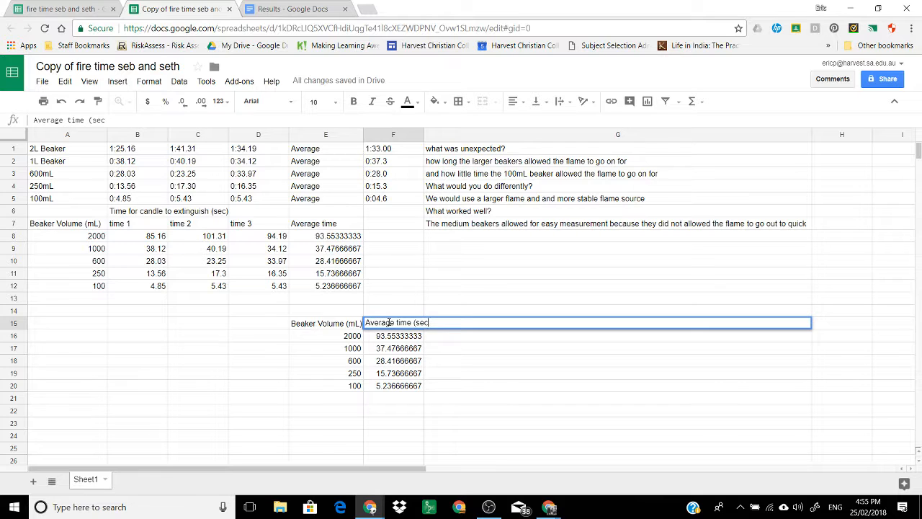
text())
click(270, 375)
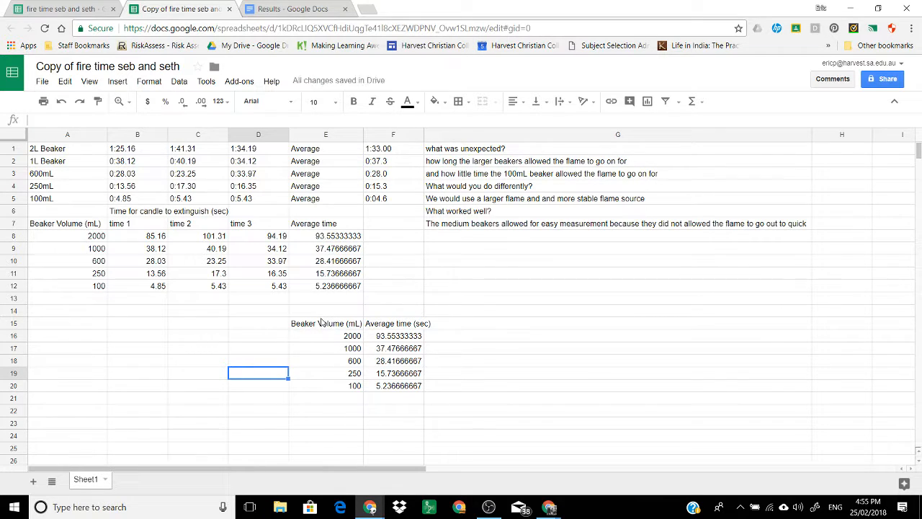
Insert a chart from E15:F20 and change its type to a scatter chart
drag(322, 325, 394, 388)
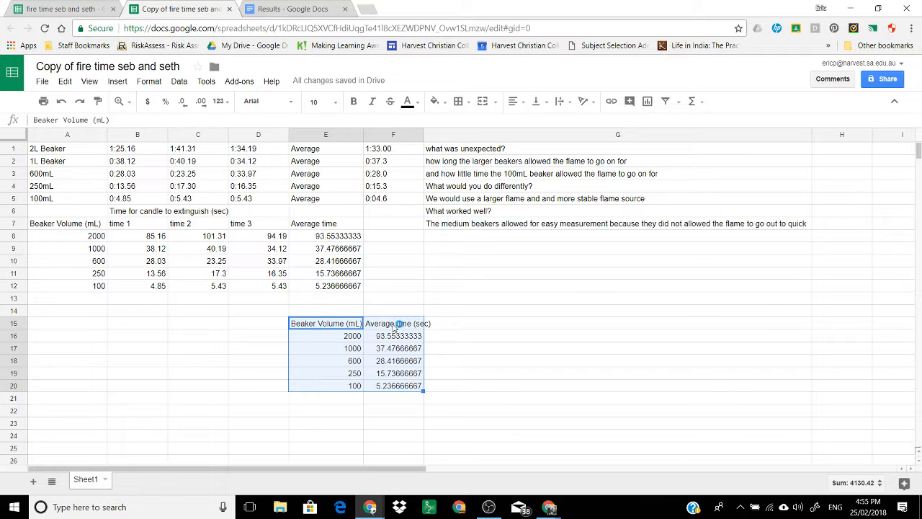
click(119, 81)
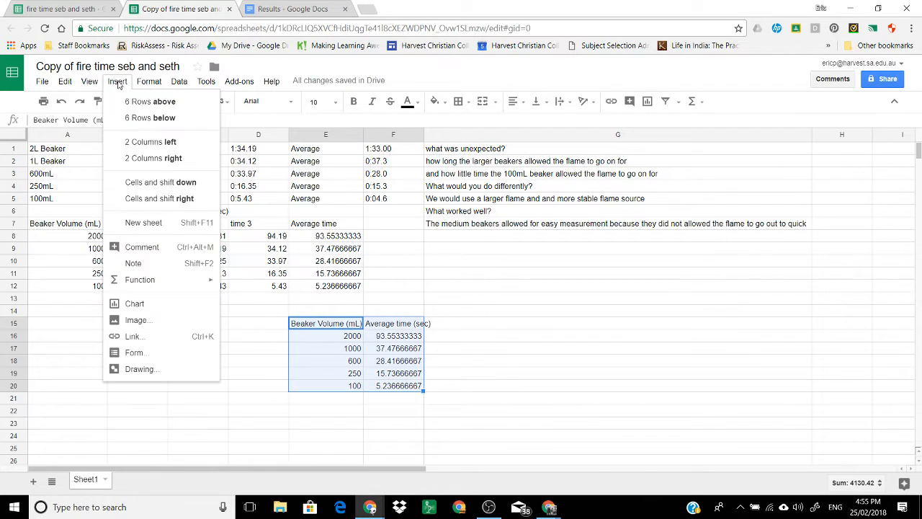
click(143, 301)
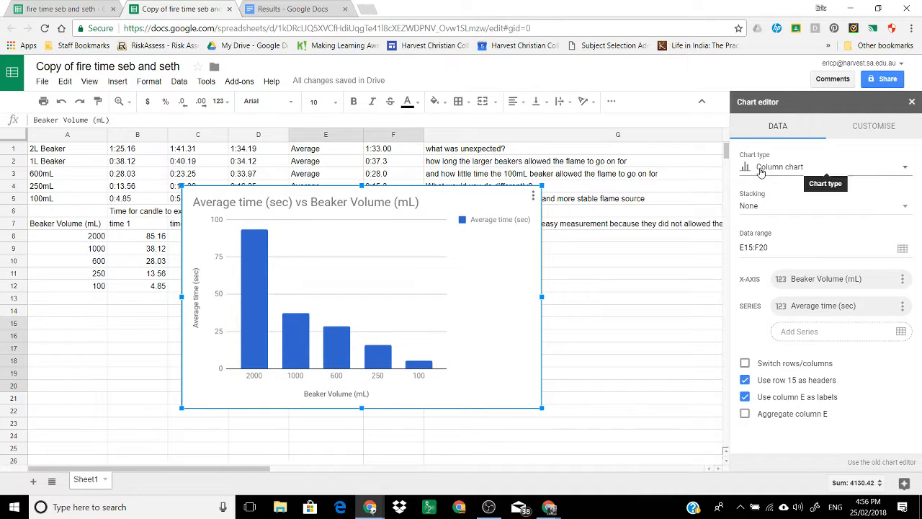
click(761, 169)
scroll(794, 269, down, 8)
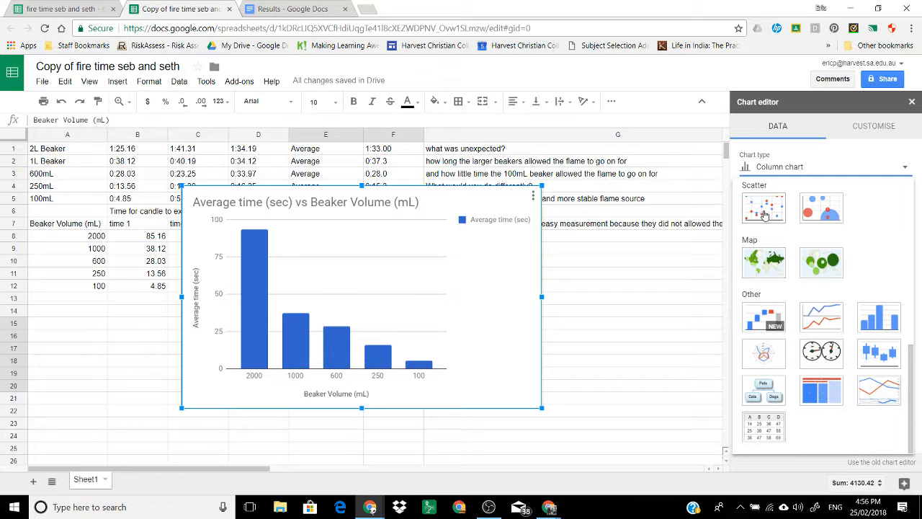
click(765, 210)
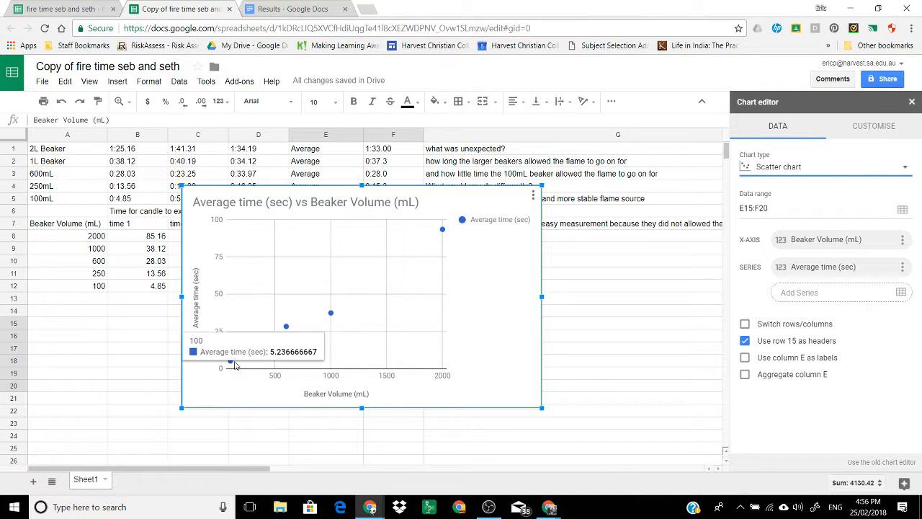
mouse_move(246, 347)
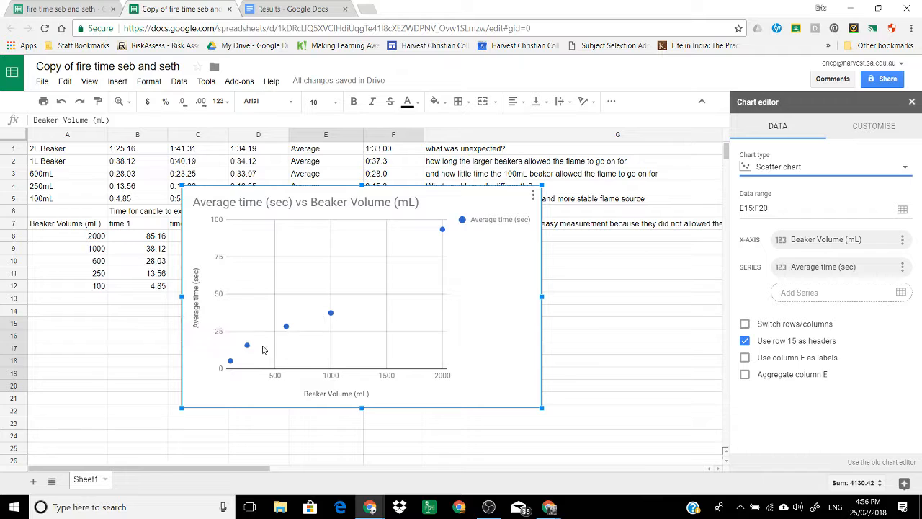
mouse_move(286, 331)
mouse_move(332, 317)
mouse_move(442, 232)
Replace "Average time (sec)" in the chart title with "Average time of combustion of candle"
double_click(328, 201)
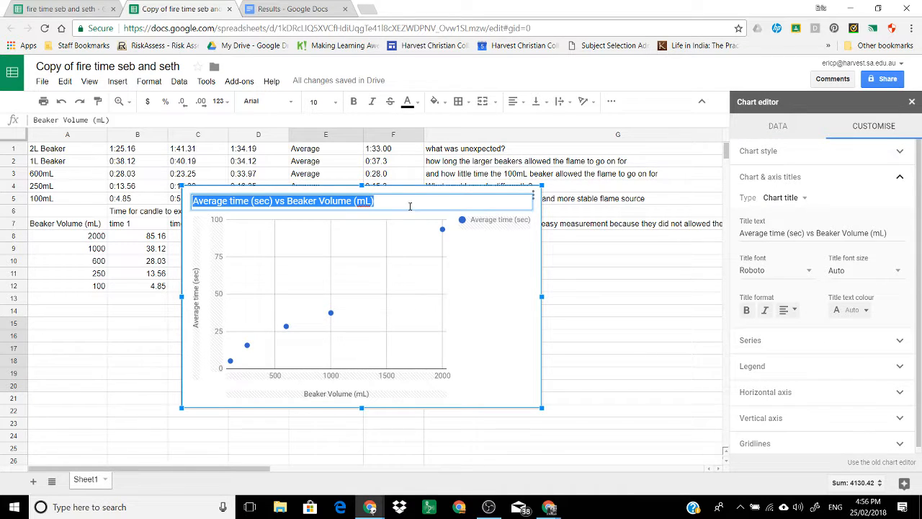
click(406, 206)
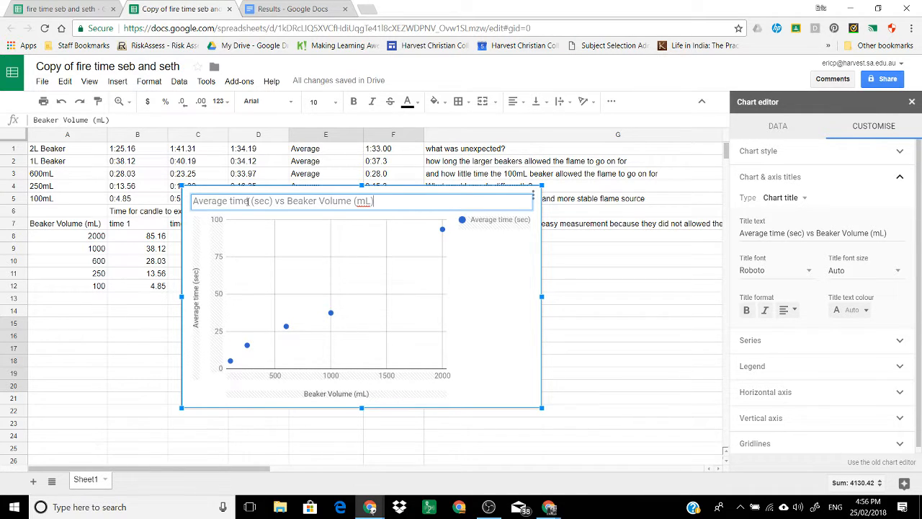
click(248, 202)
text(of)
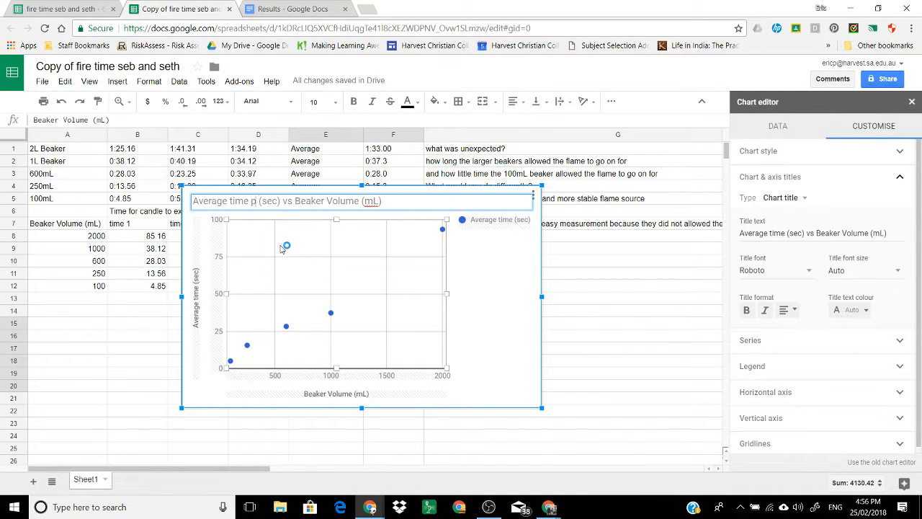
text( com)
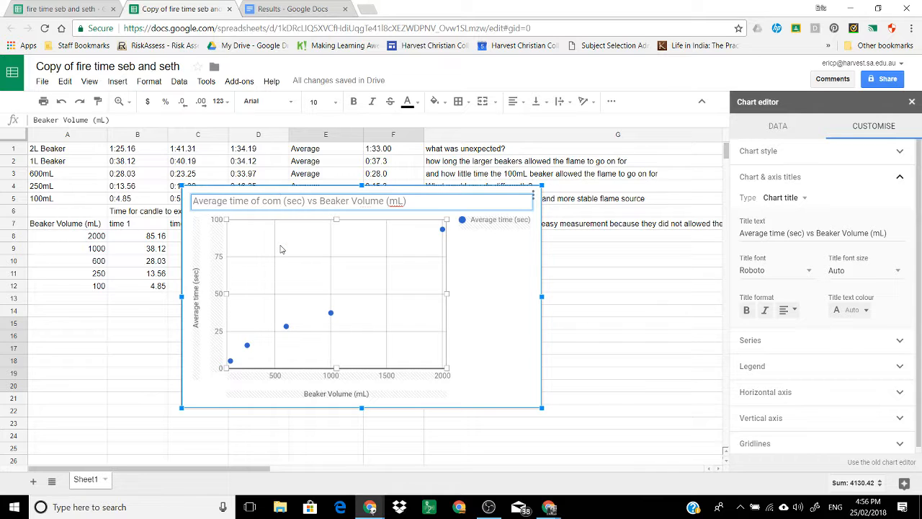
text(bustion)
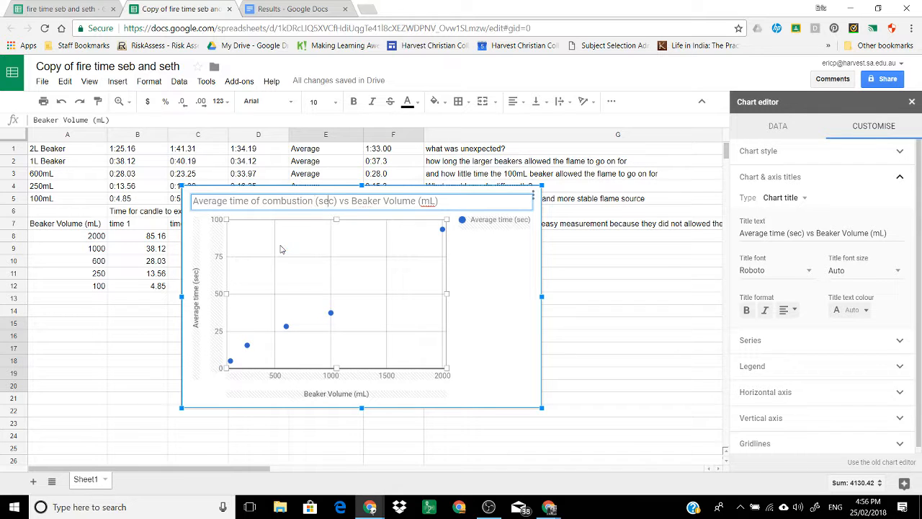
key(BackSpace)
key(BackSpace)
key(BackSpace)
key(BackSpace)
key(BackSpace)
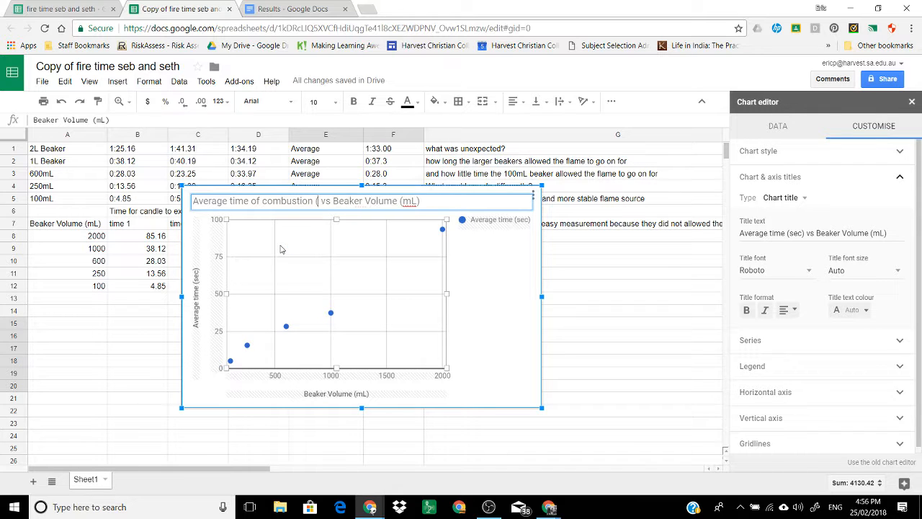
text(of candle)
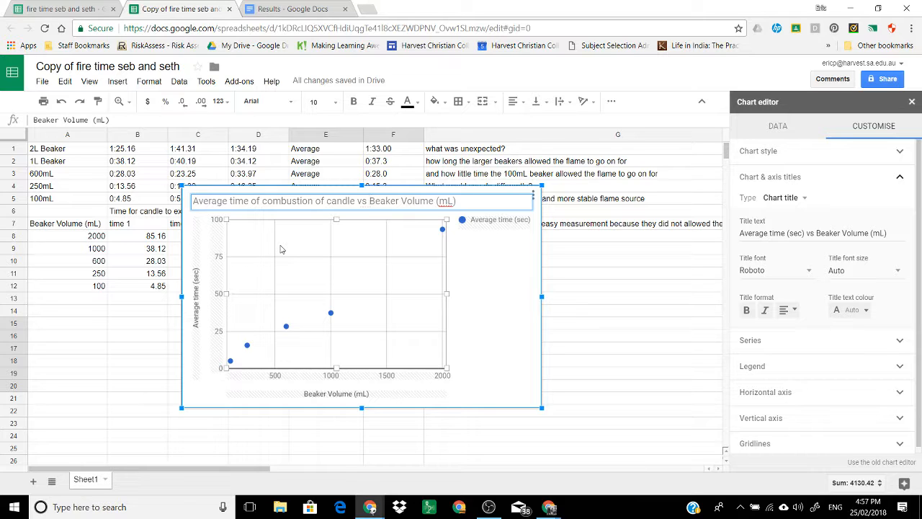
text(The)
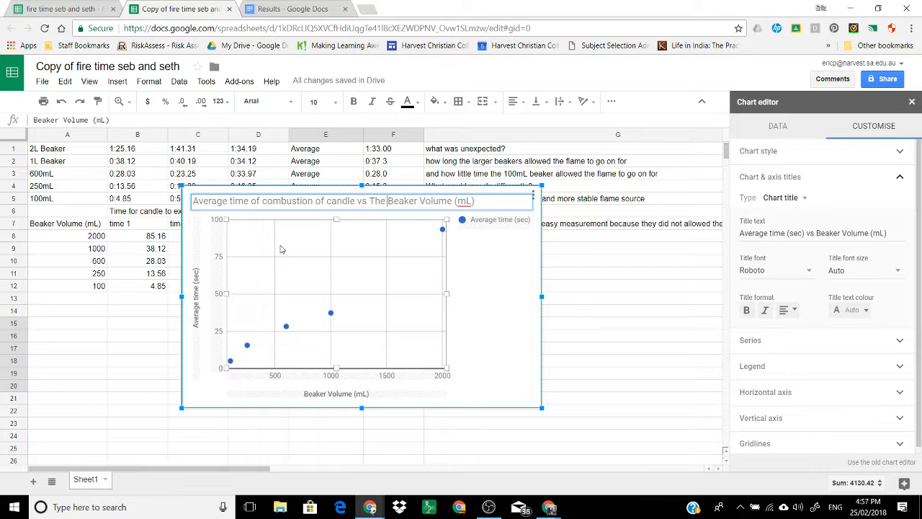
key(BackSpace)
key(BackSpace)
key(BackSpace)
key(BackSpace)
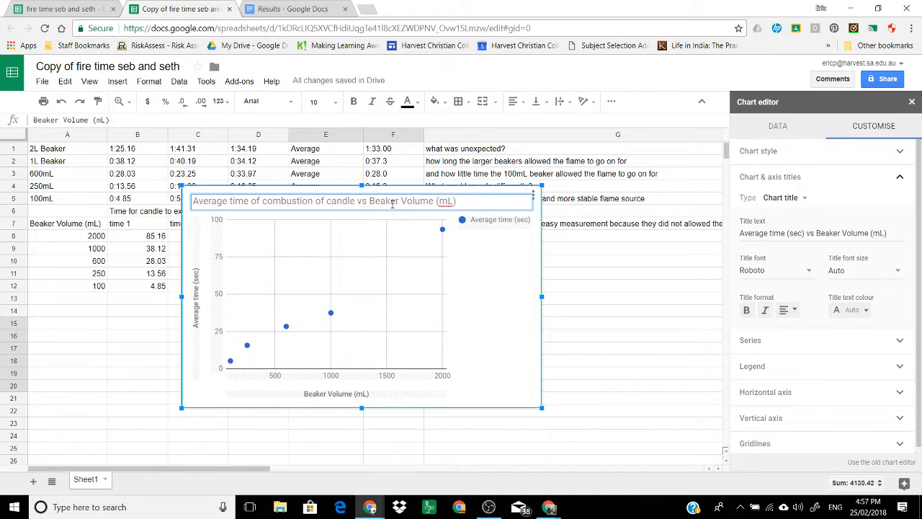
Remove the unit "(mL)" from the end of the chart title
drag(460, 201, 437, 206)
key(BackSpace)
click(500, 222)
Hide the chart legend by setting its position to None
click(500, 284)
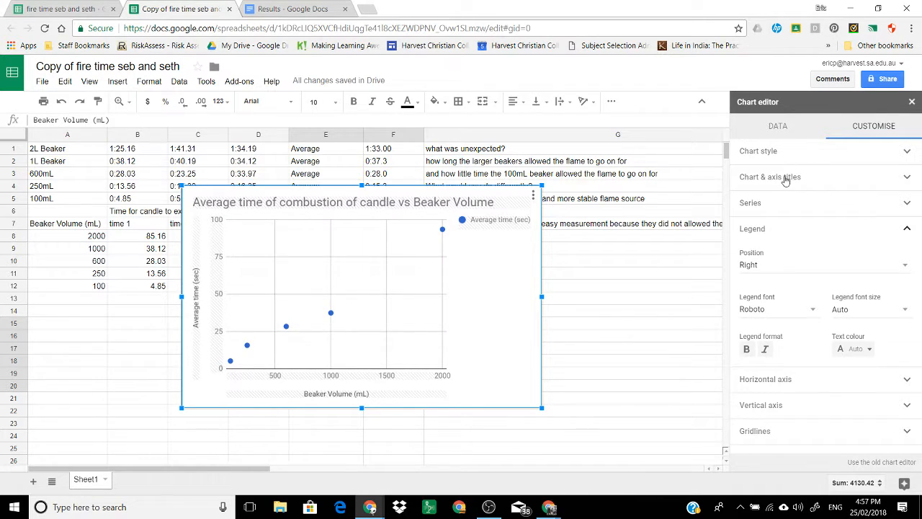
click(772, 186)
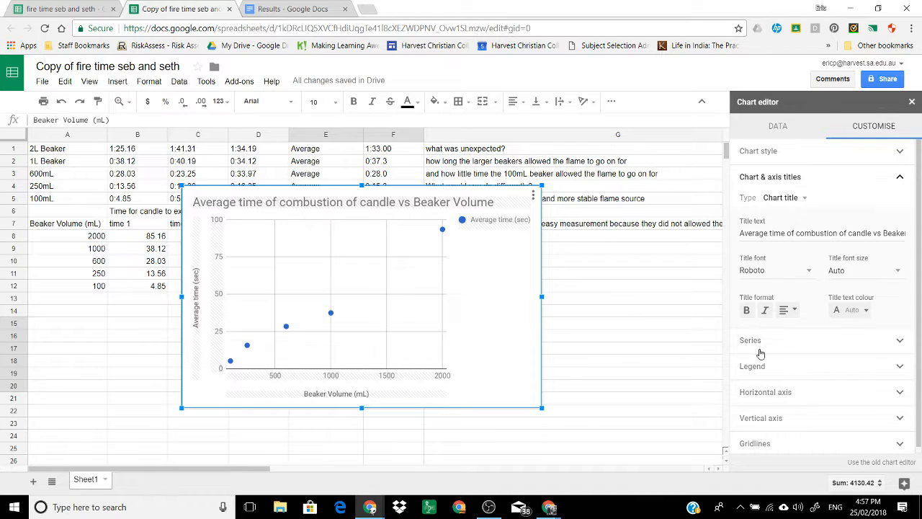
click(766, 368)
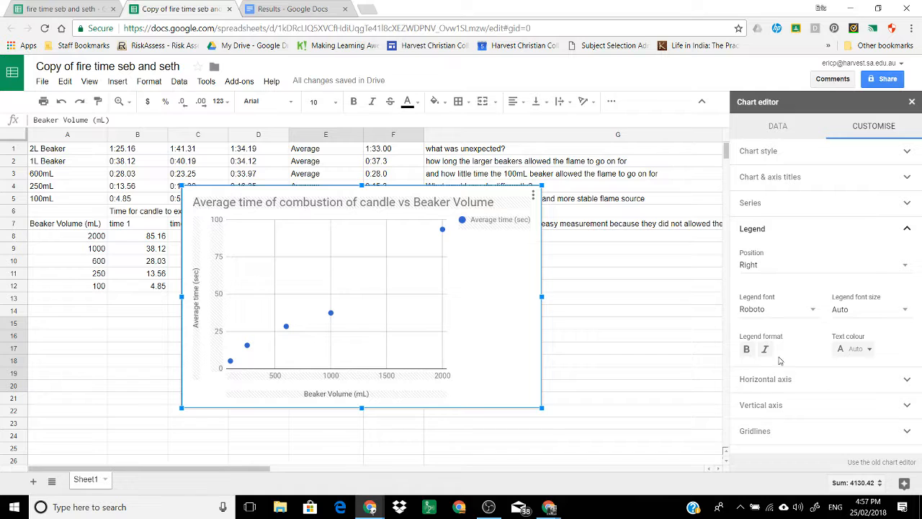
click(776, 272)
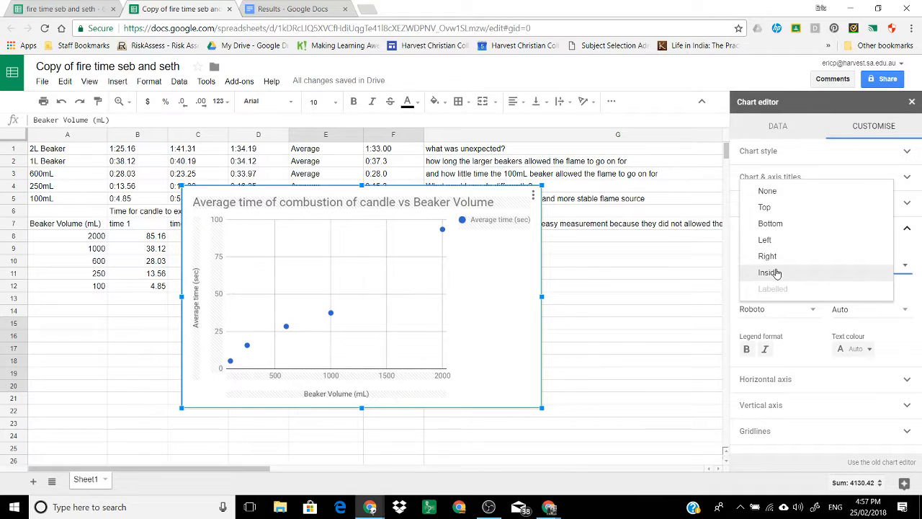
click(776, 191)
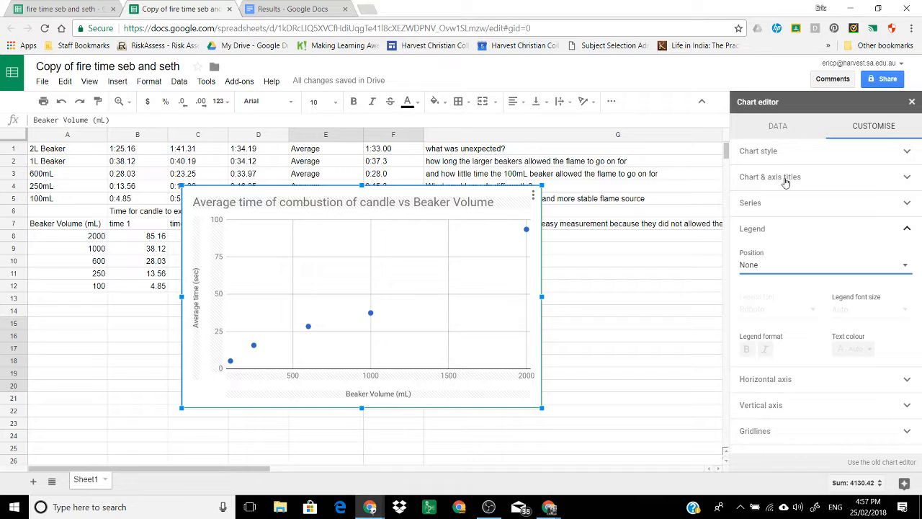
Add a linear trend line to the average time series and move the chart into column G, clear of the data tables
click(784, 180)
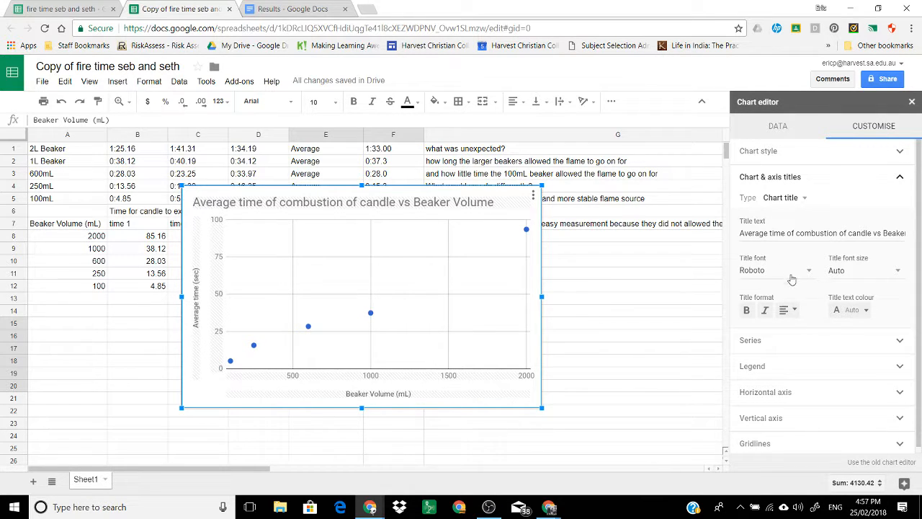
scroll(788, 325, down, 1)
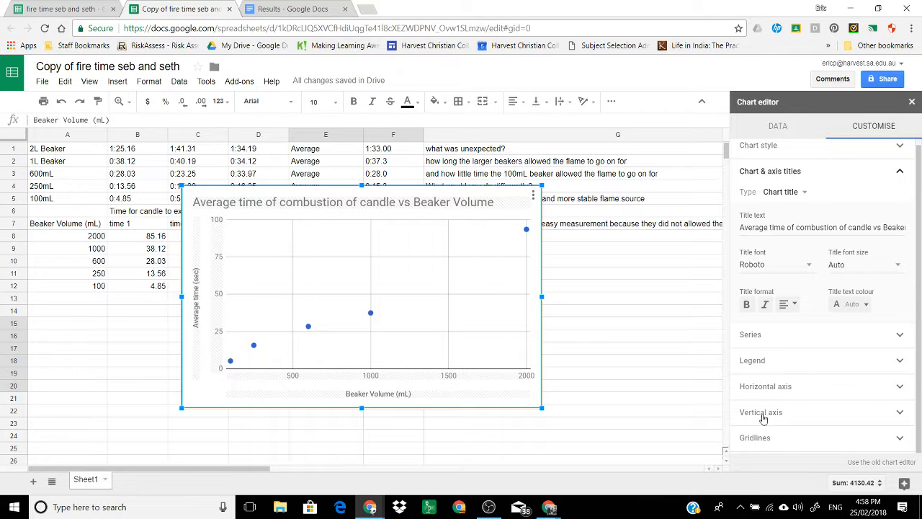
click(783, 136)
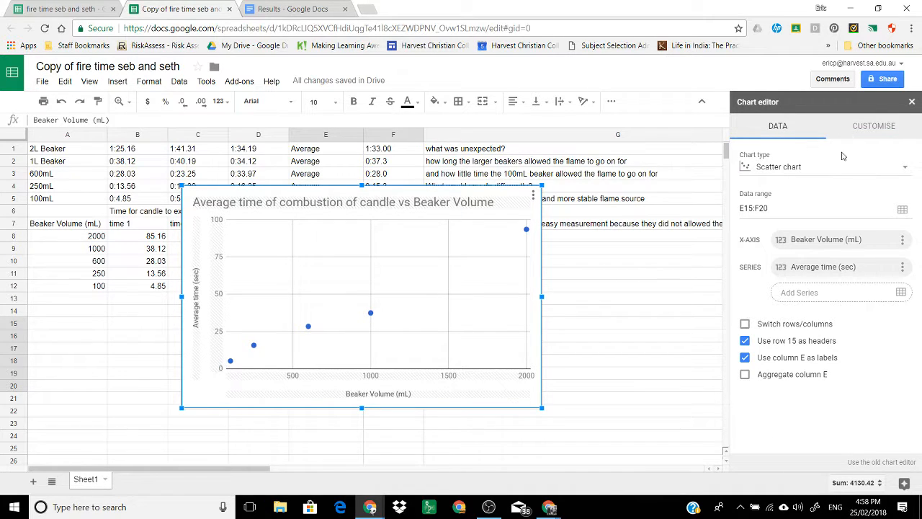
click(873, 126)
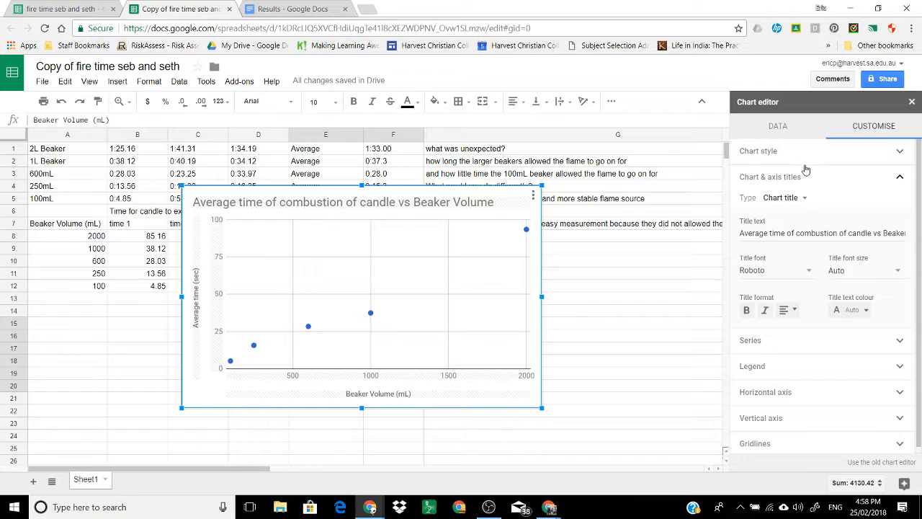
click(768, 348)
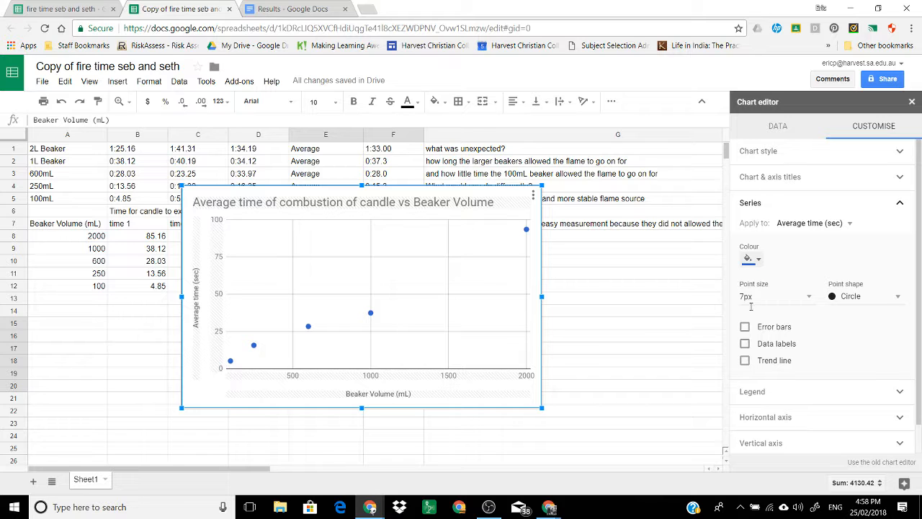
click(745, 361)
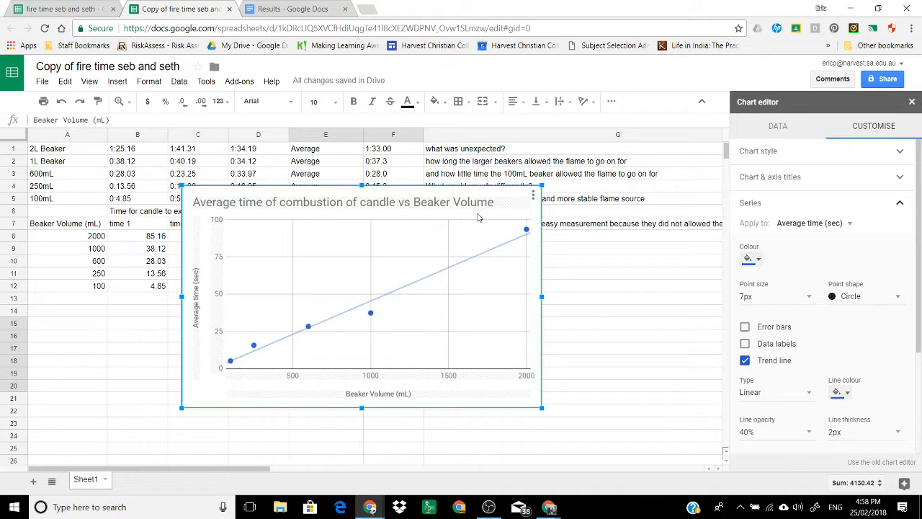
drag(376, 223, 629, 270)
click(394, 286)
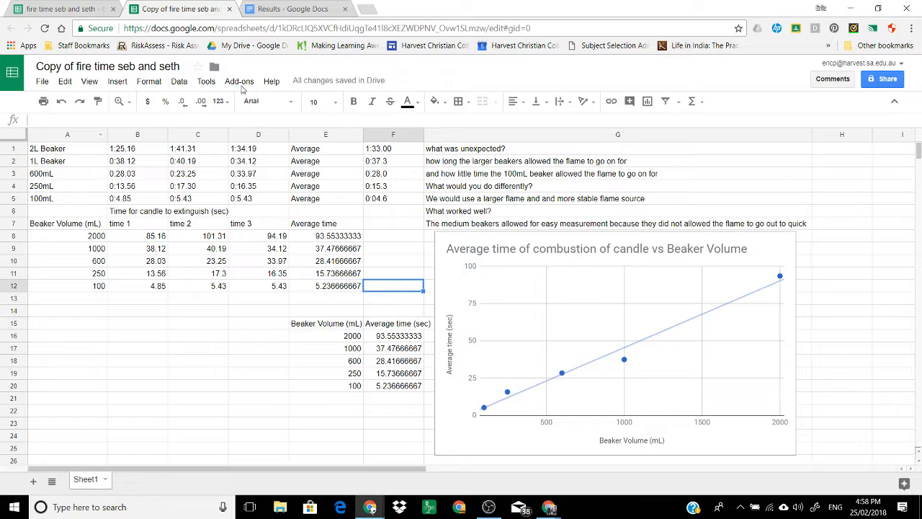
Switch to the Results document in Google Docs and add the heading "Results" in the Heading 3 style
click(289, 9)
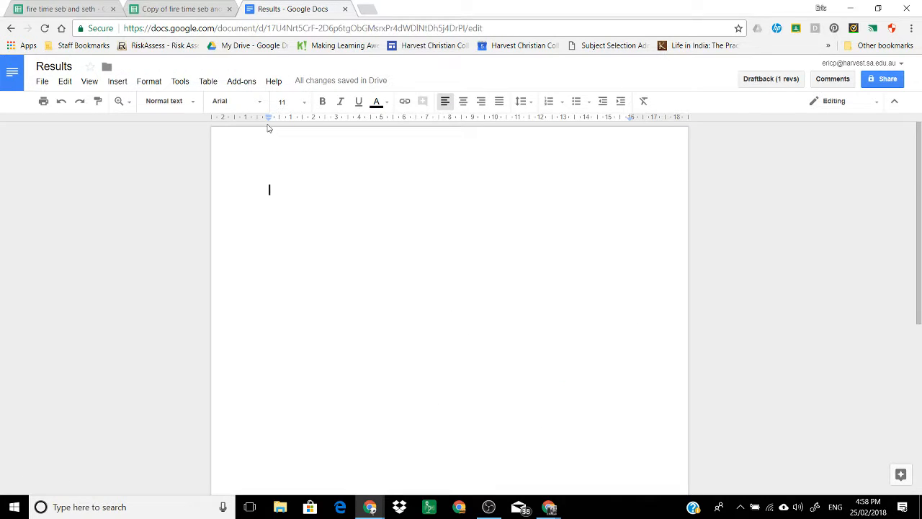
text(Results)
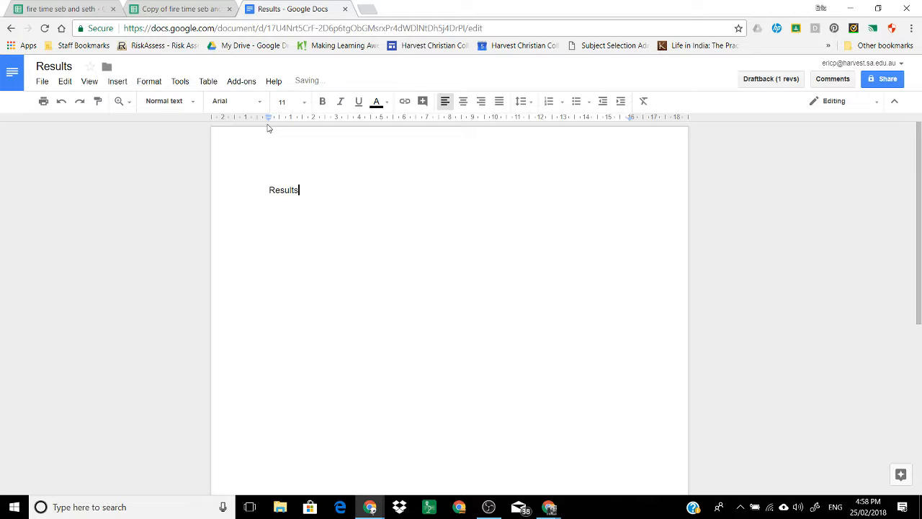
key(Return)
drag(298, 190, 226, 126)
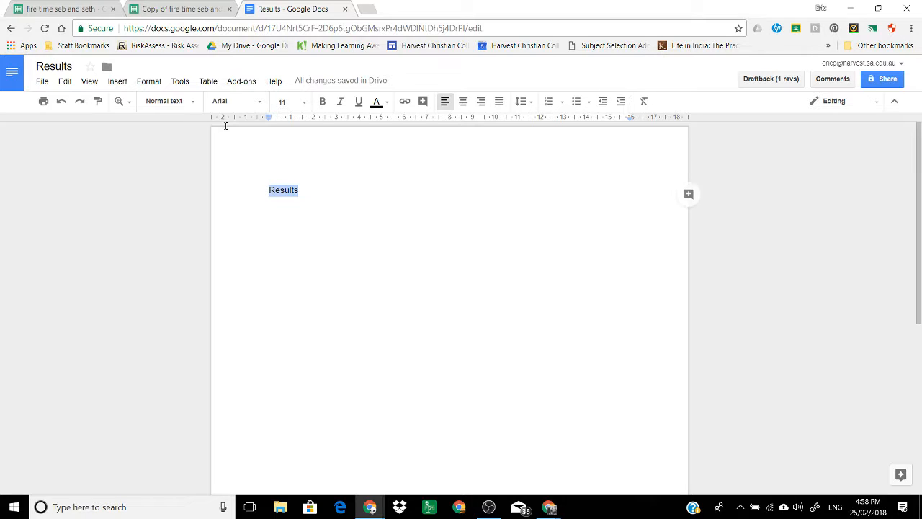
click(225, 105)
click(173, 100)
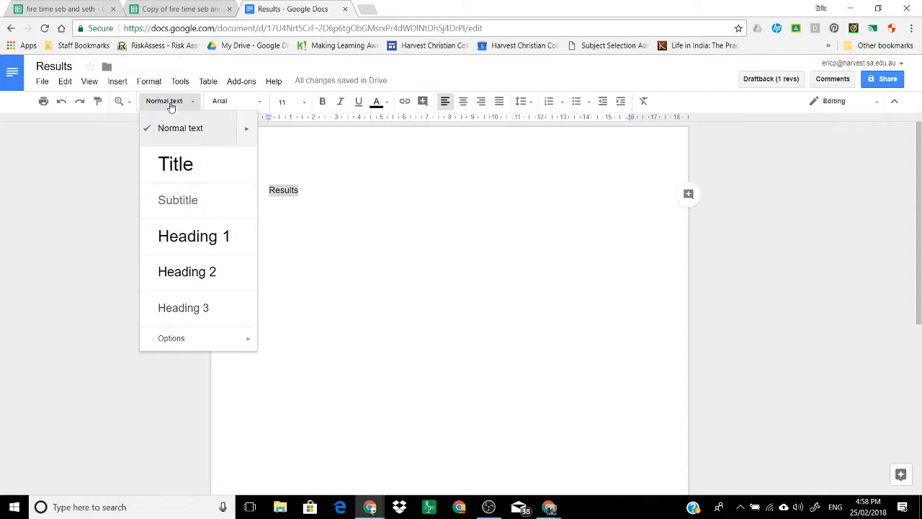
click(208, 308)
click(293, 276)
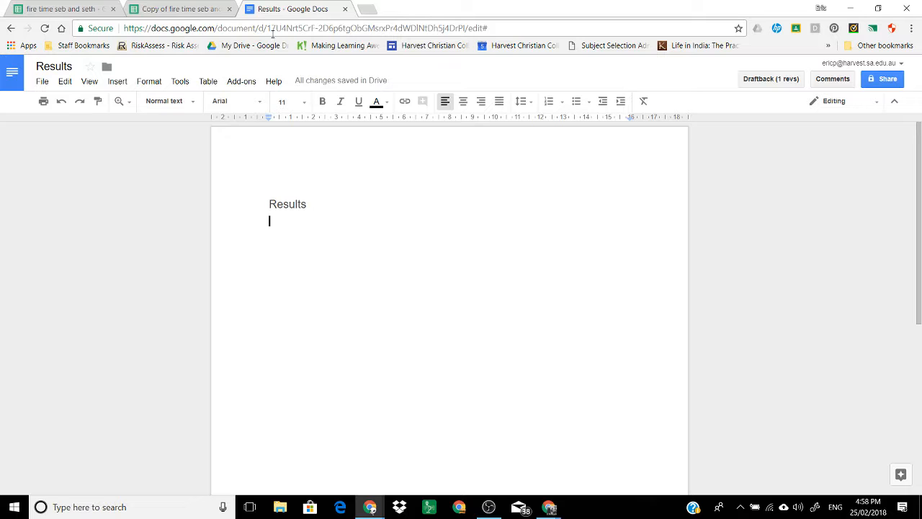
Check the layout of the spreadsheet's results table and insert a 5 x 6 table below the Results heading in the document
click(181, 9)
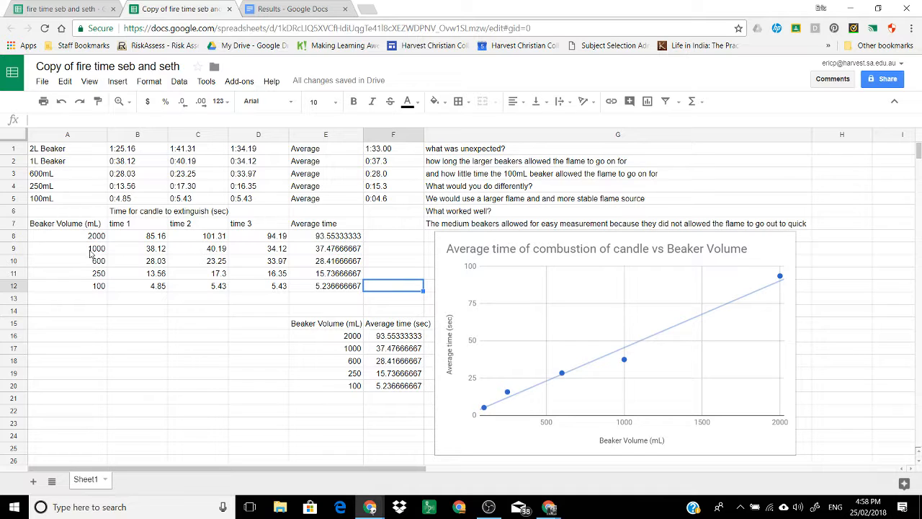
click(284, 11)
click(202, 18)
click(264, 8)
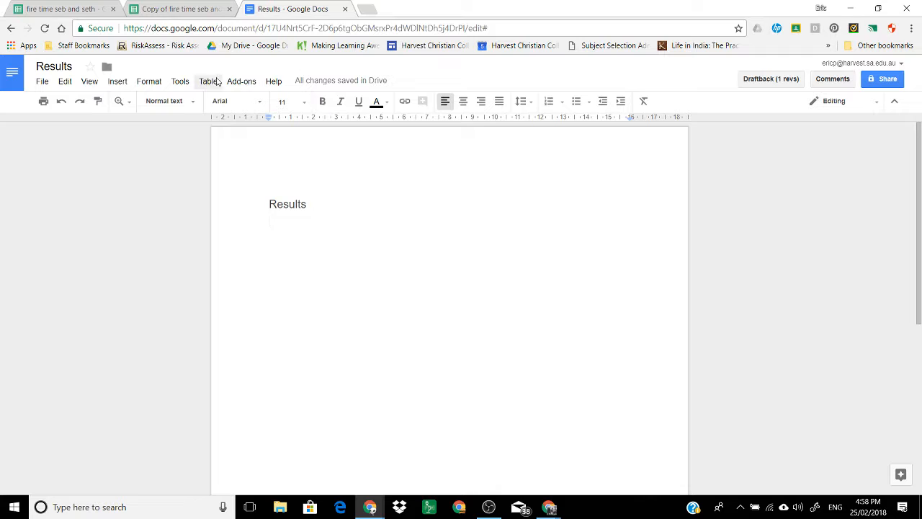
click(119, 82)
mouse_move(169, 186)
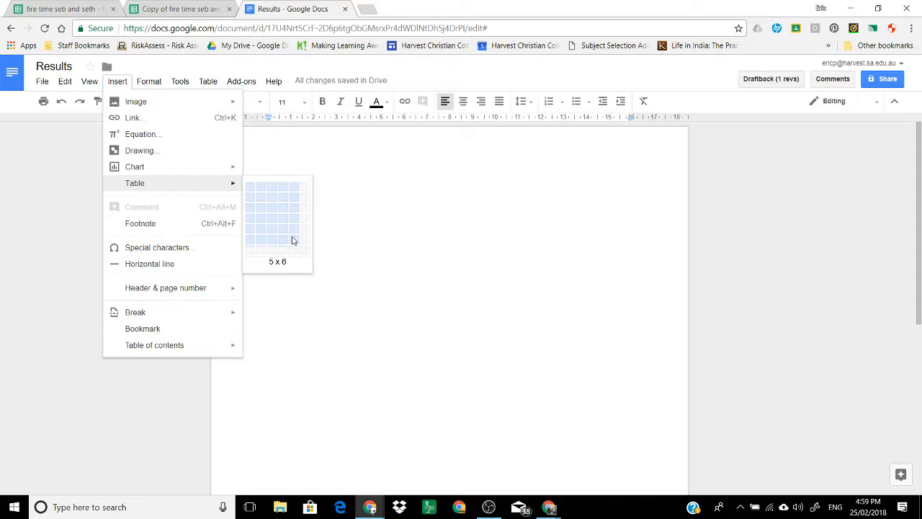
click(293, 241)
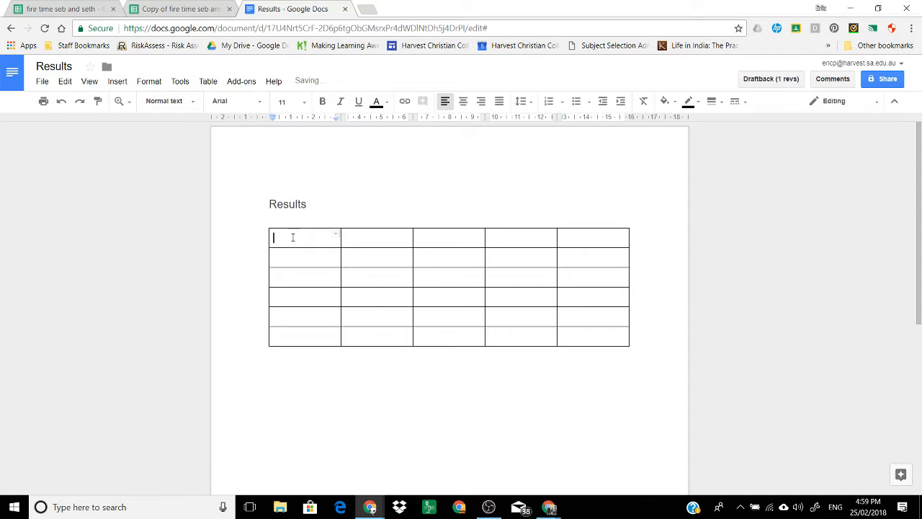
Copy the results table A7:E12 from the spreadsheet and paste it into the empty table in the Results document
click(159, 9)
drag(79, 226, 326, 275)
key(ctrl+c)
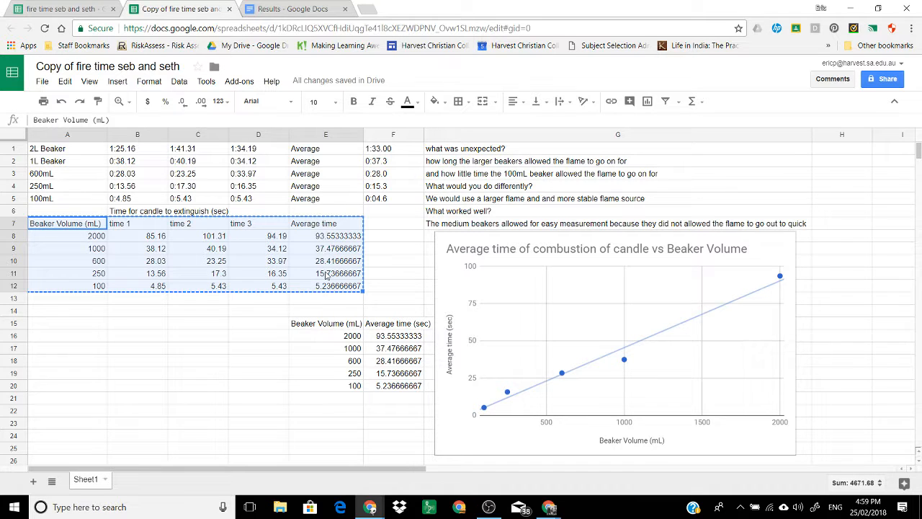
click(308, 10)
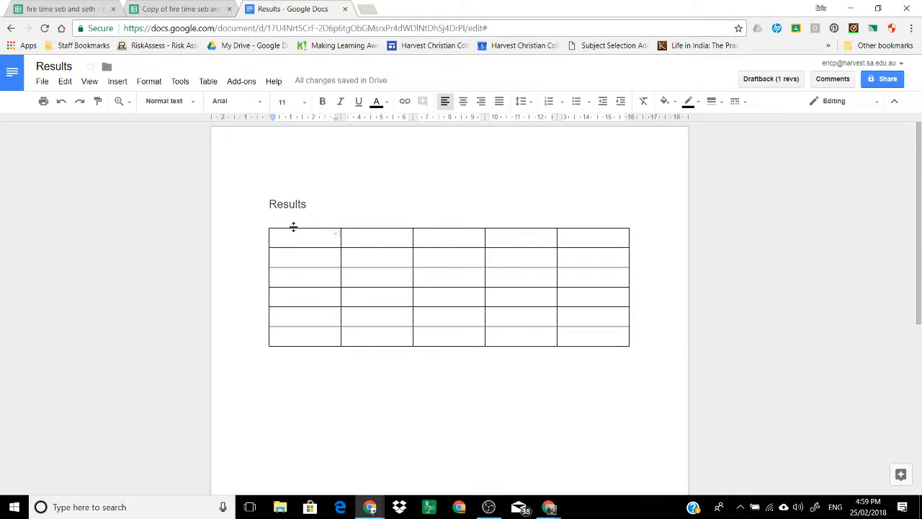
key(ctrl+v)
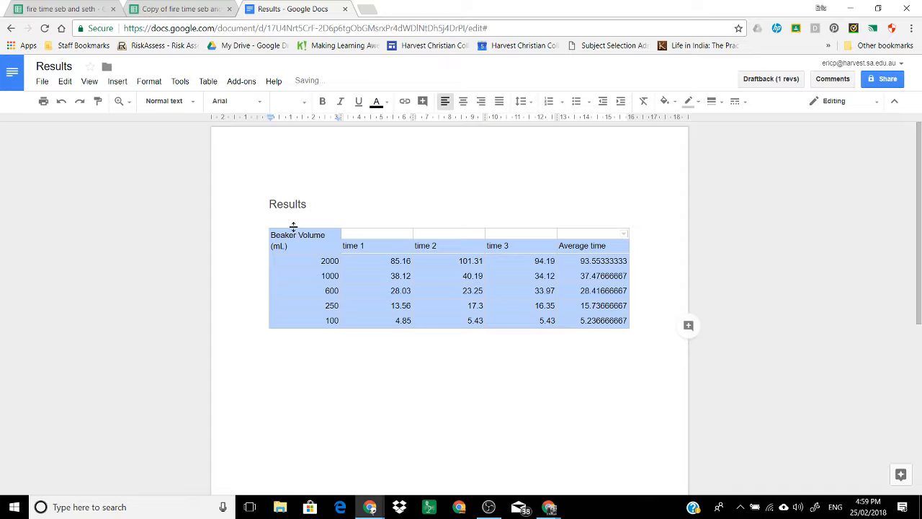
Insert a row above the results table's header row and merge its four cells over the time 1 to Average time columns
click(412, 246)
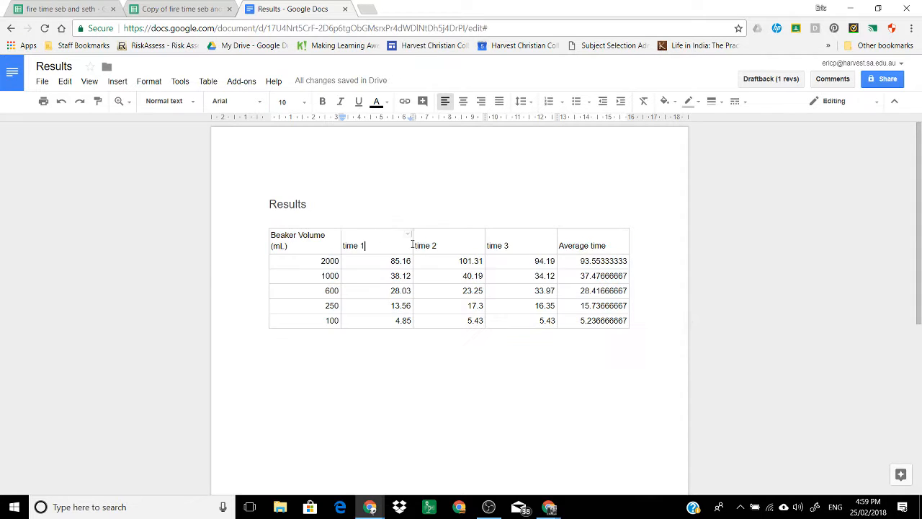
right_click(376, 235)
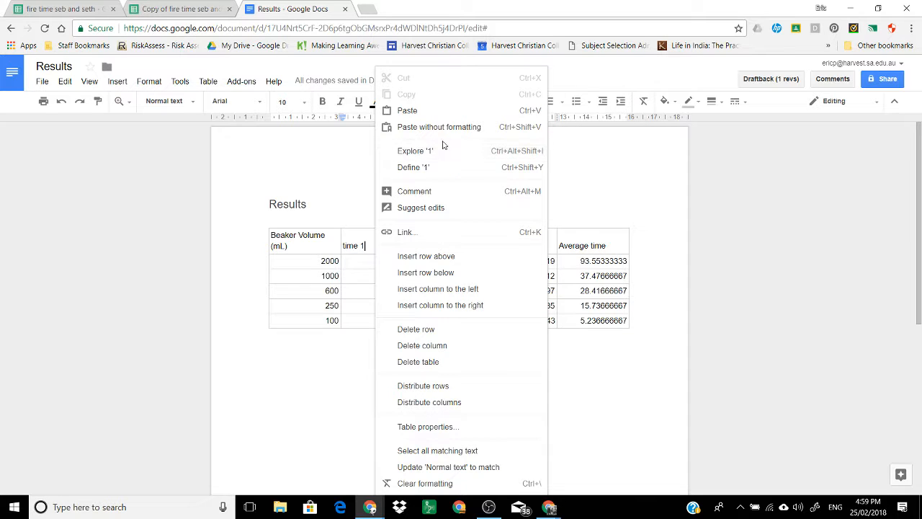
click(440, 256)
drag(385, 236, 587, 239)
right_click(586, 238)
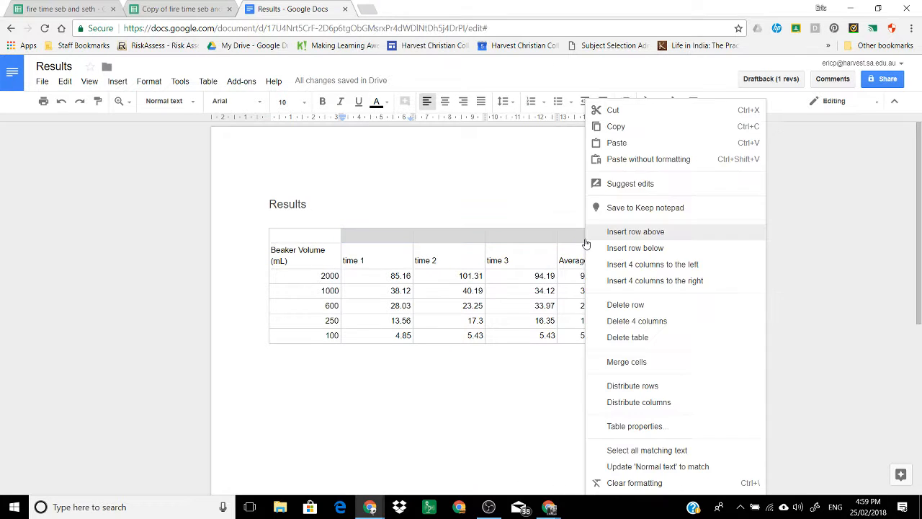
click(659, 362)
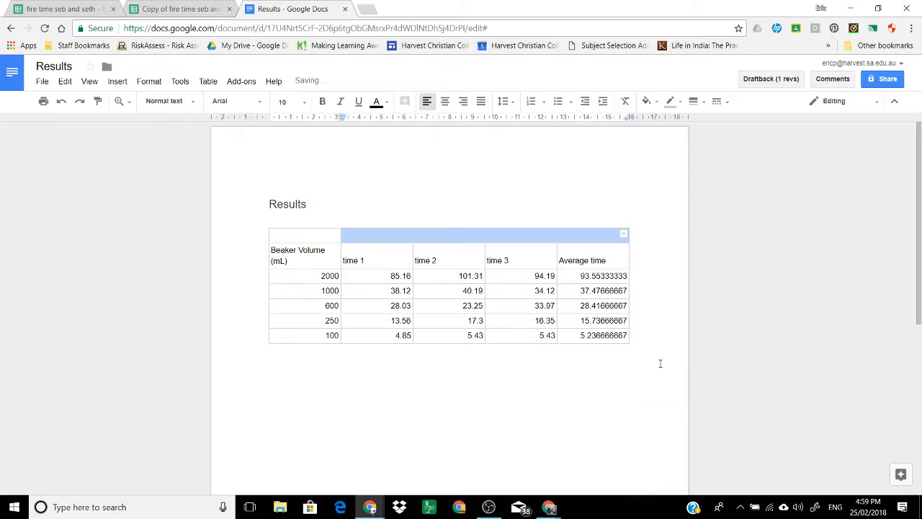
Enter "Time taken for candle to extinguish under the beaker (seconds)" in the merged cell and centre it
click(446, 235)
text(Tim)
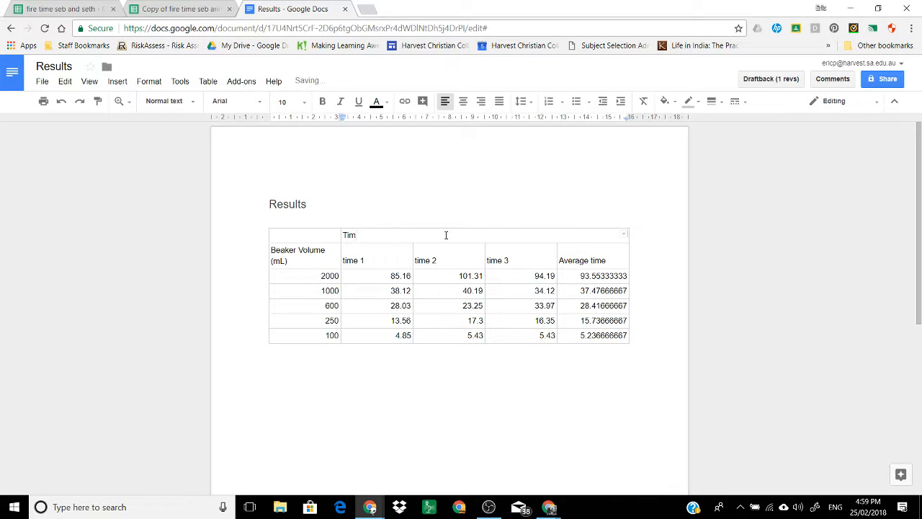
text(e taken for candle to extinguish under the beaker )
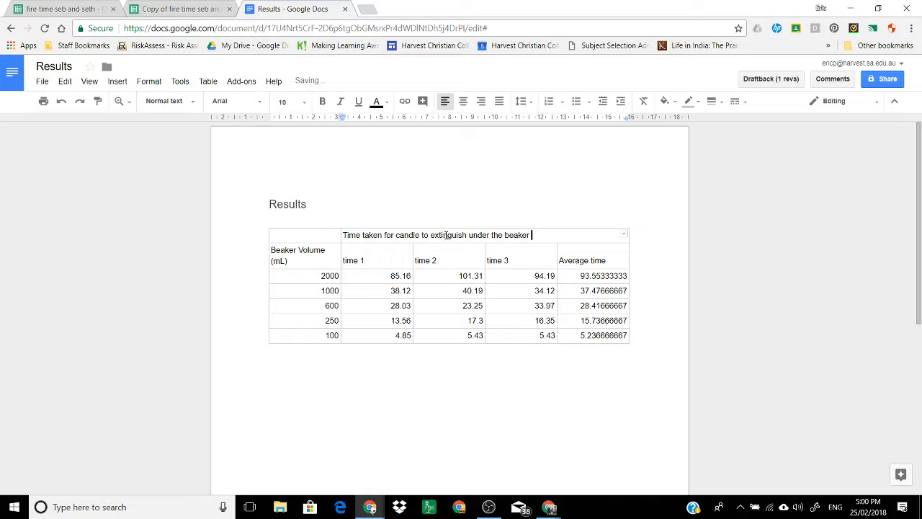
text((seconds))
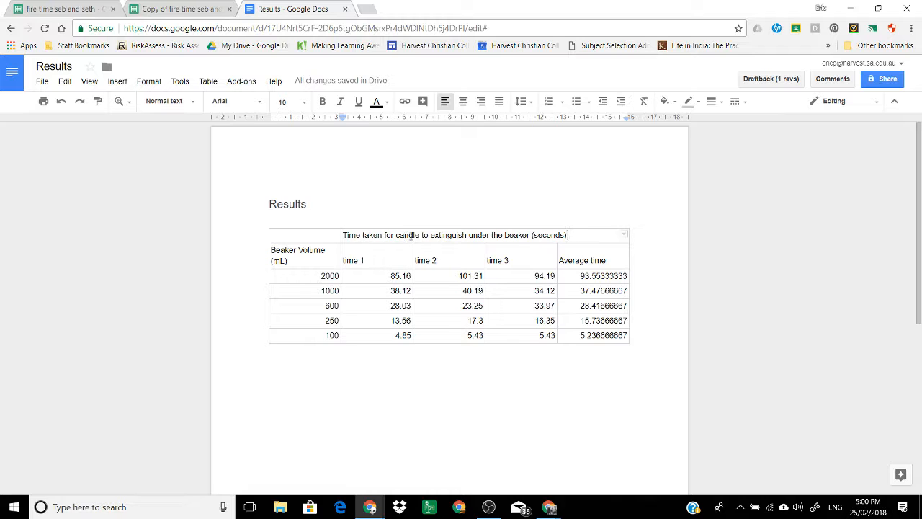
drag(571, 235, 343, 234)
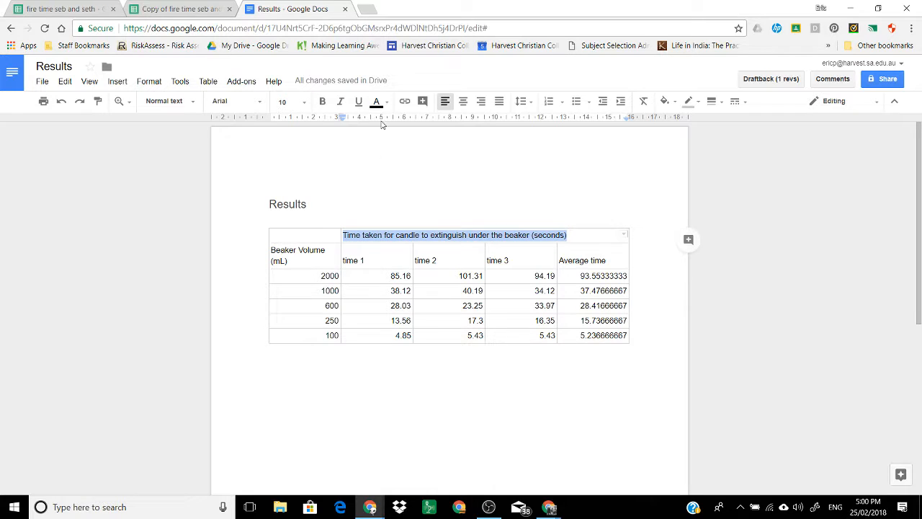
click(462, 101)
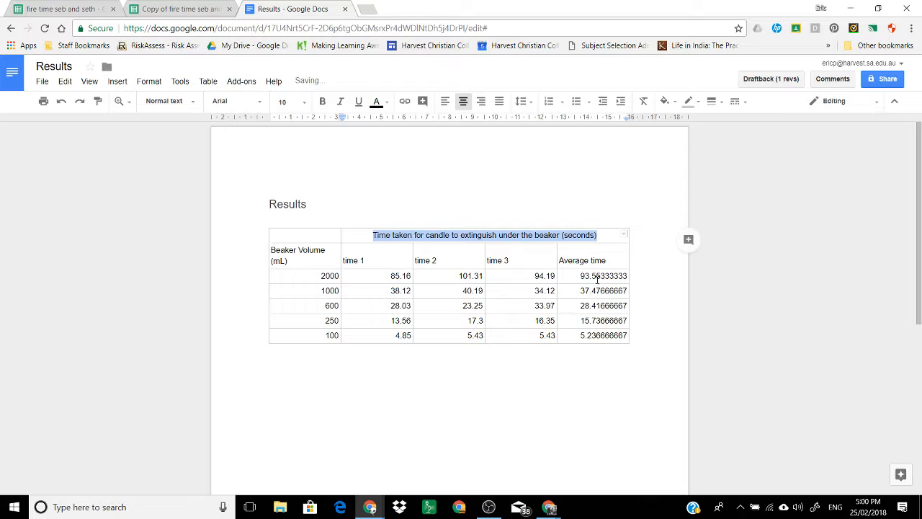
Shorten the average times to two decimals for the 2000 mL beaker (93.55) and the 1000 mL beaker (37.48)
drag(603, 278, 628, 278)
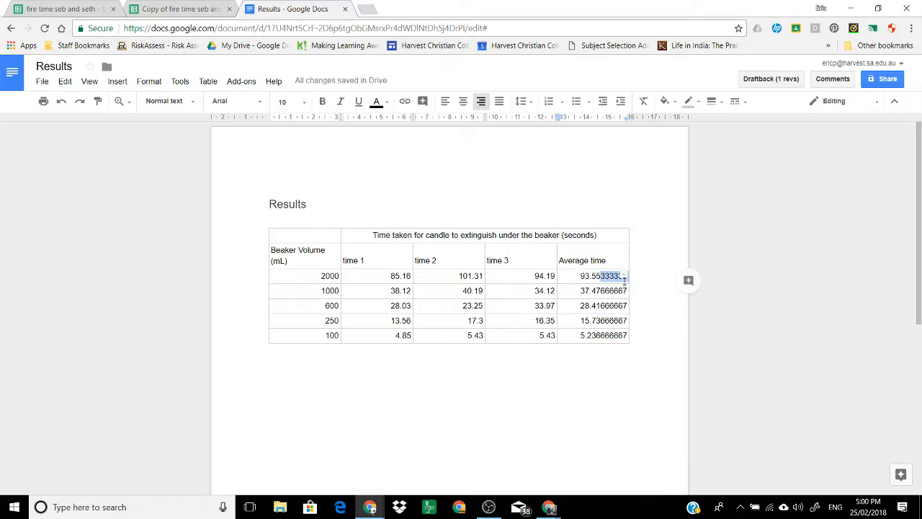
key(BackSpace)
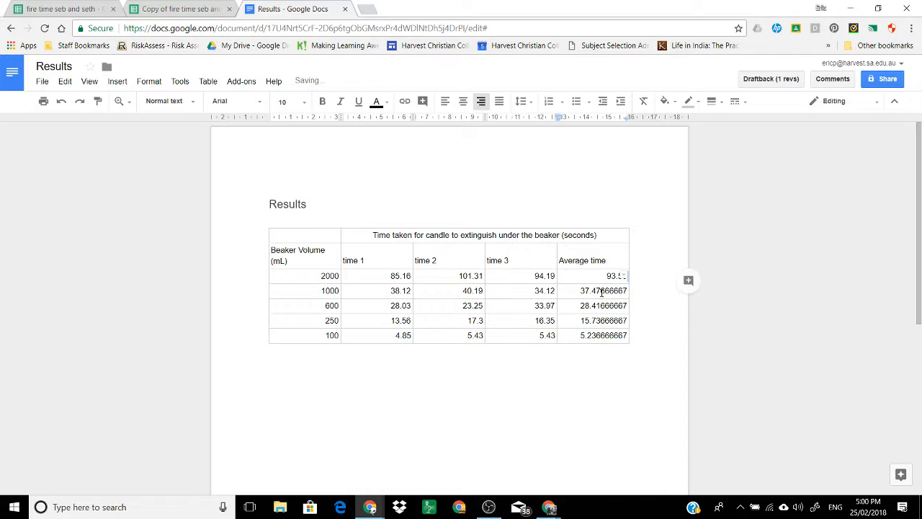
drag(595, 291, 645, 296)
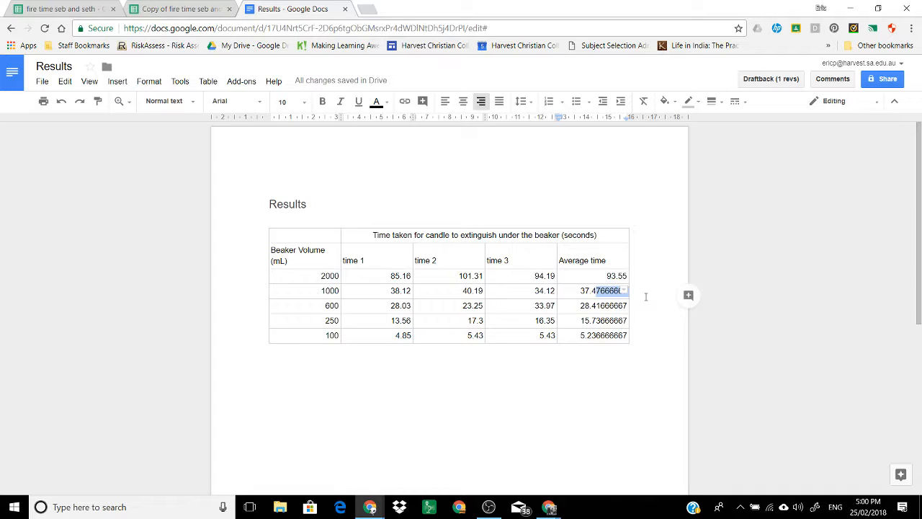
key(Up)
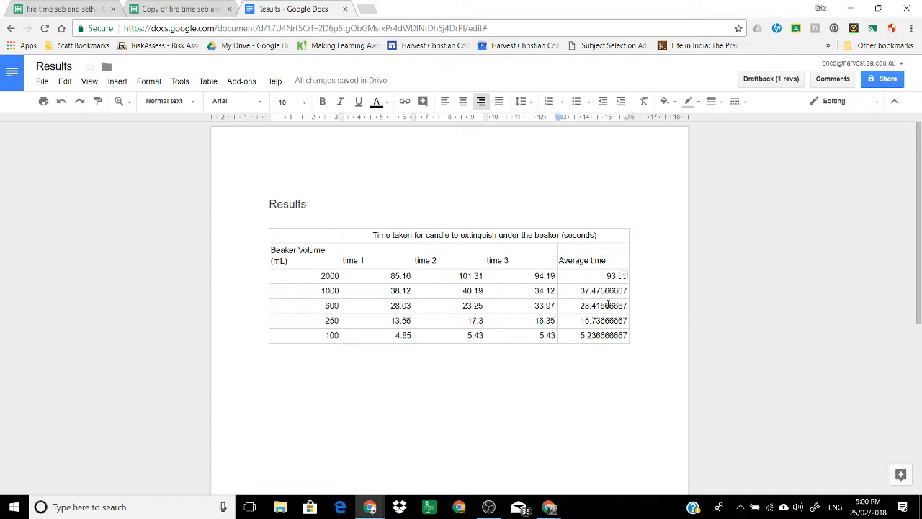
key(ctrl+z)
key(BackSpace)
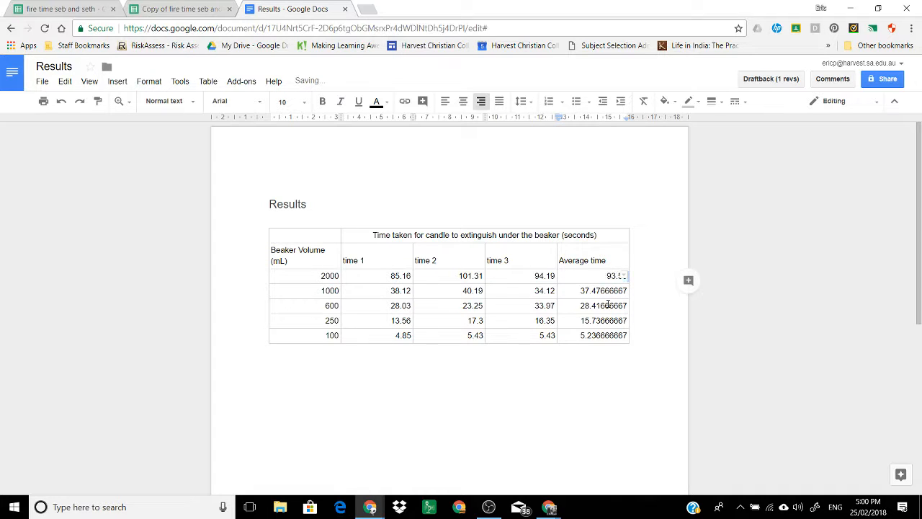
drag(597, 291, 629, 294)
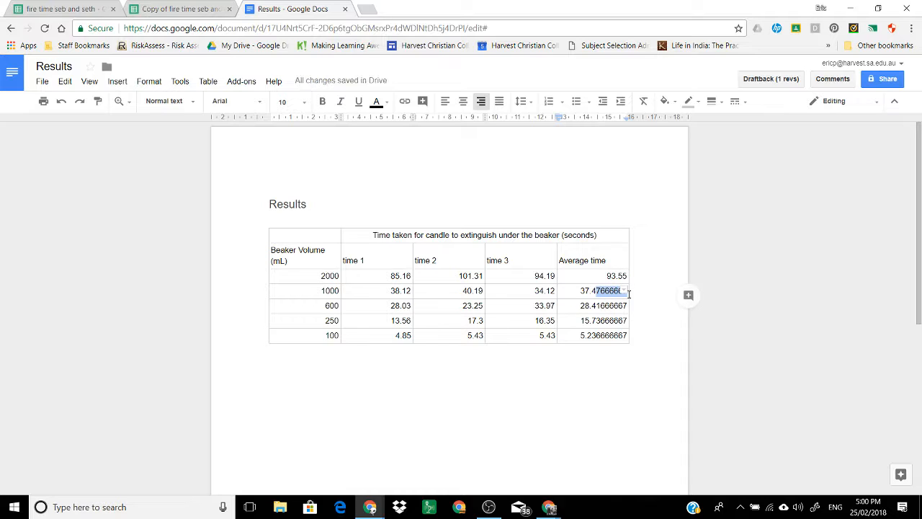
key(BackSpace)
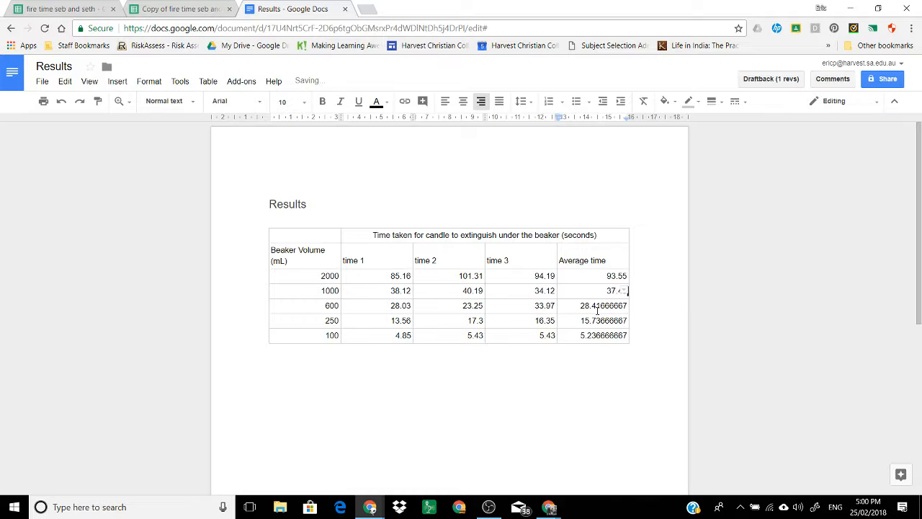
text(8)
Round the average times for the 600, 250 and 100 mL beakers to 28.42, 15.74 and 5.24
drag(596, 307, 641, 312)
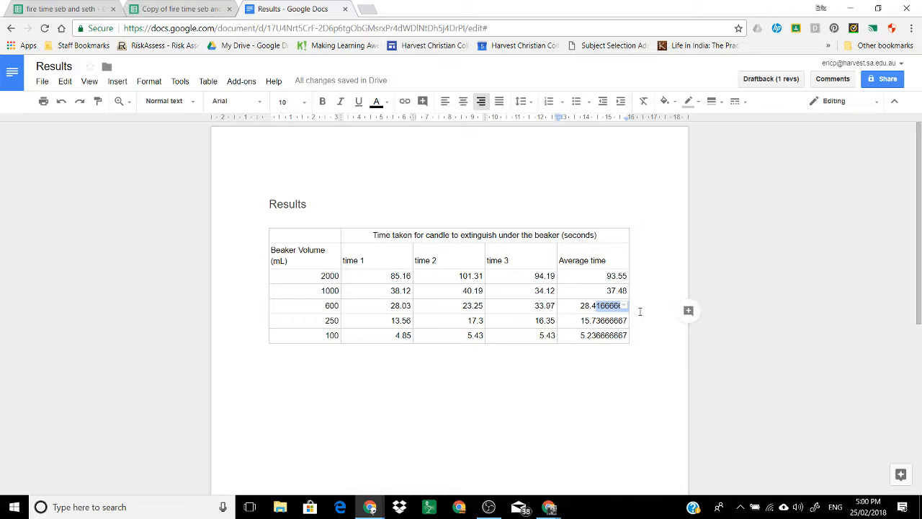
key(BackSpace)
text(28.4)
click(596, 320)
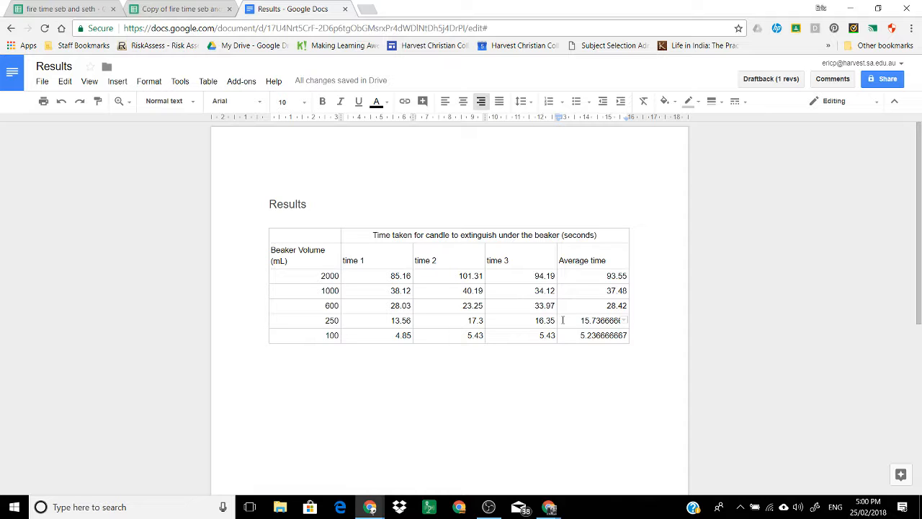
drag(599, 321, 666, 340)
key(BackSpace)
key(BackSpace)
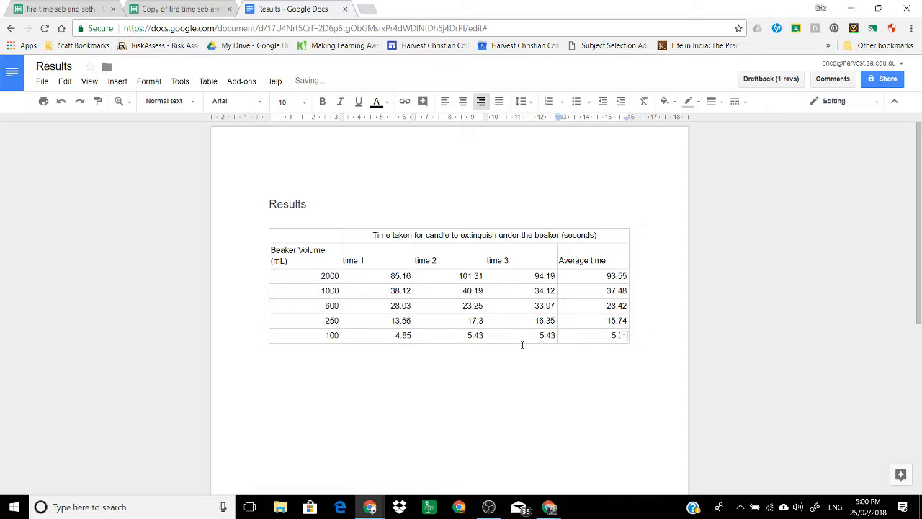
text(4)
Copy the average time vs beaker volume chart from the spreadsheet and paste it unlinked below the table in the Results document
click(374, 369)
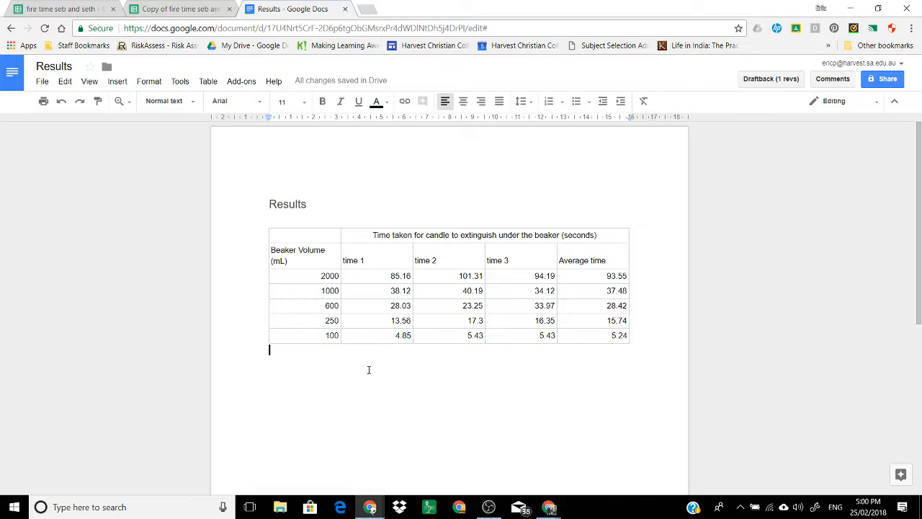
click(181, 8)
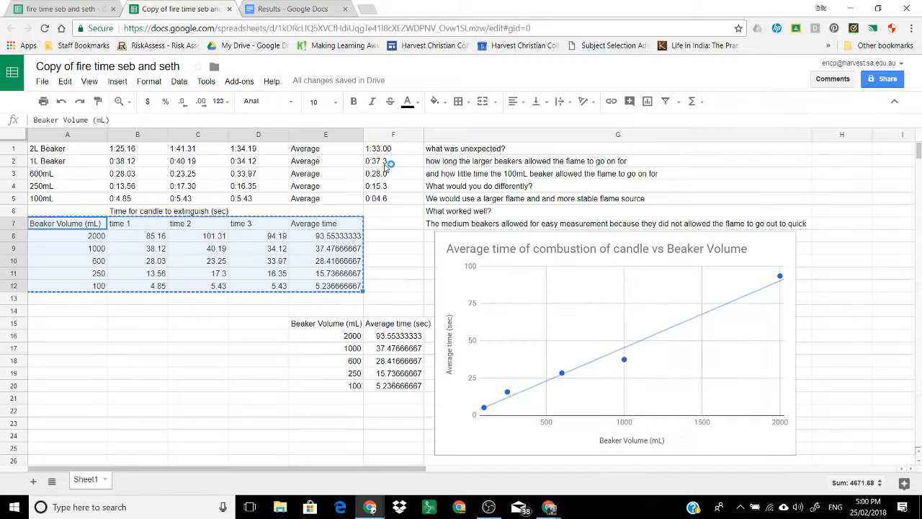
click(569, 252)
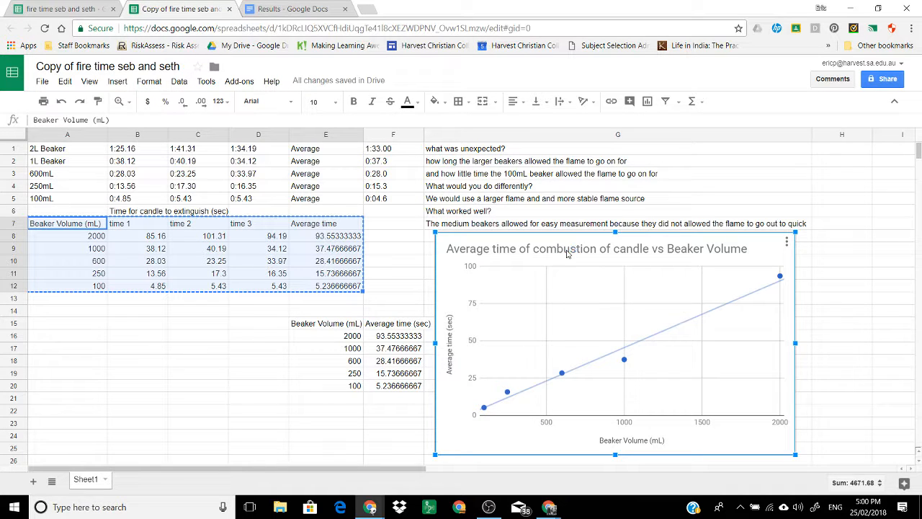
key(Escape)
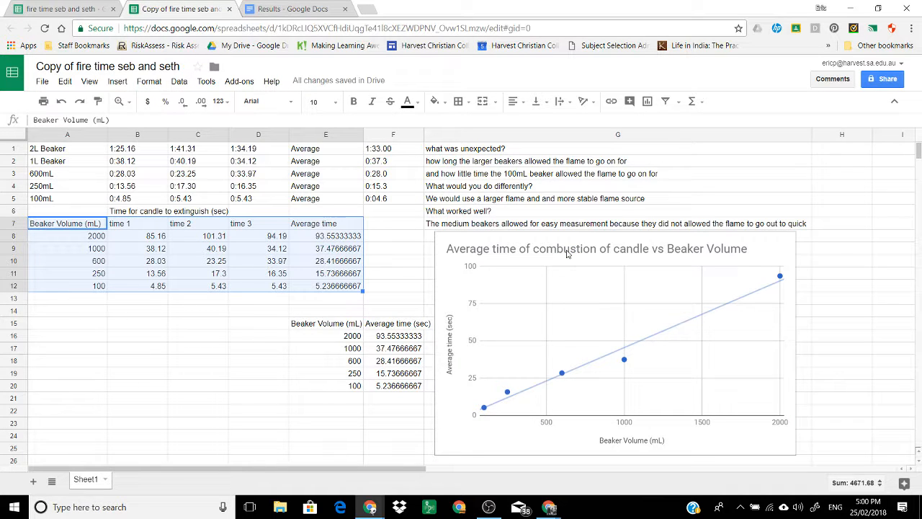
click(320, 10)
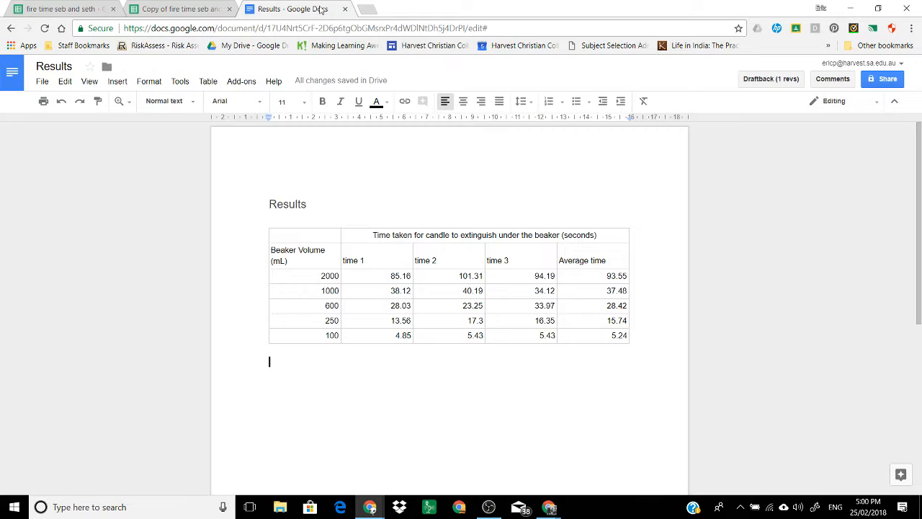
click(434, 418)
key(ctrl+v)
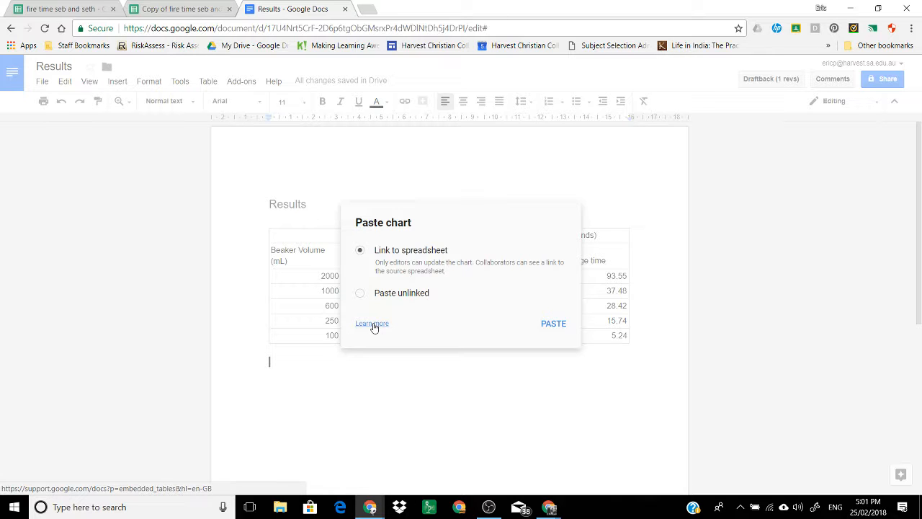
click(385, 294)
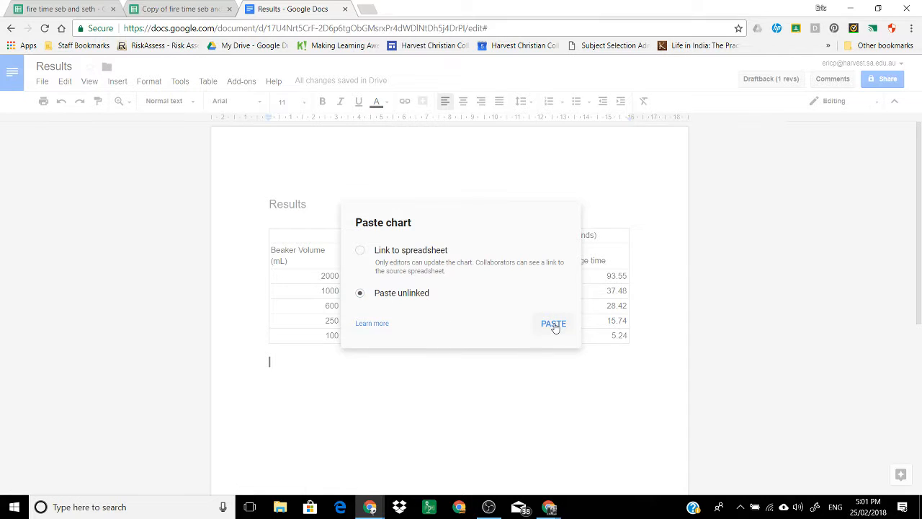
click(553, 323)
click(531, 351)
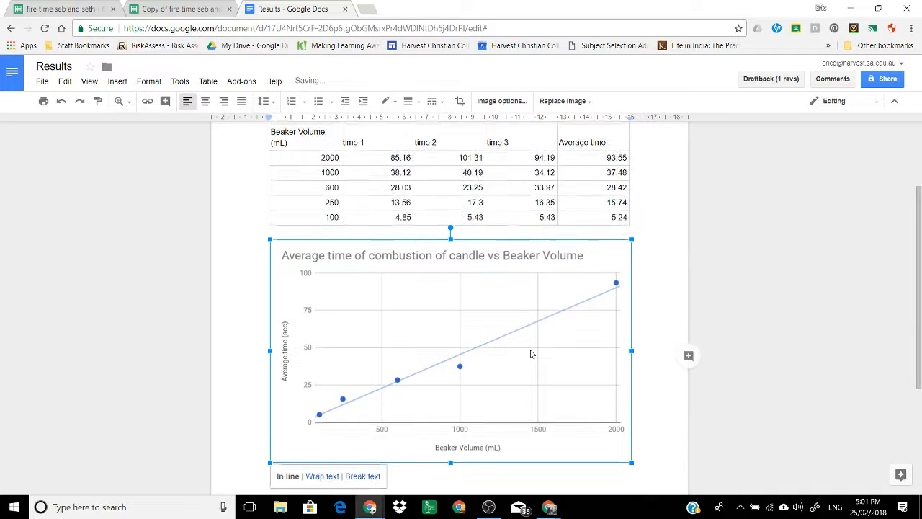
scroll(531, 353, up, 2)
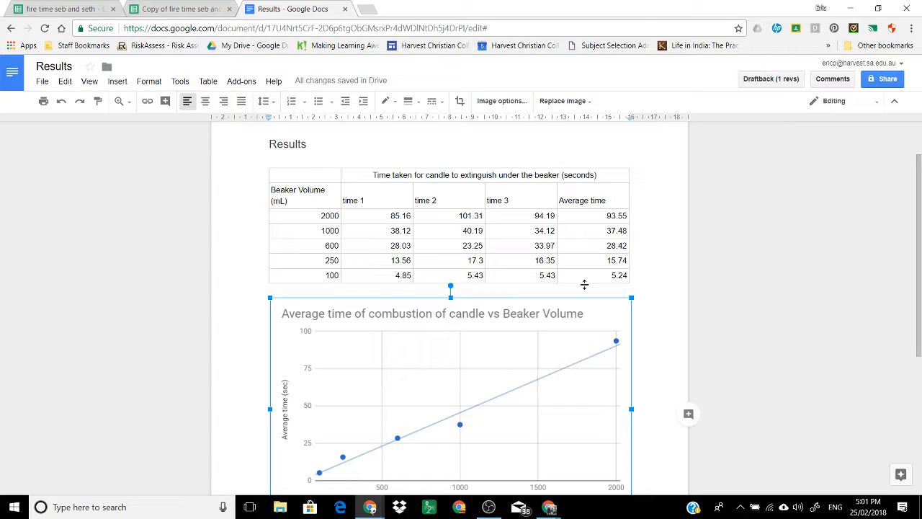
scroll(339, 222, down, 3)
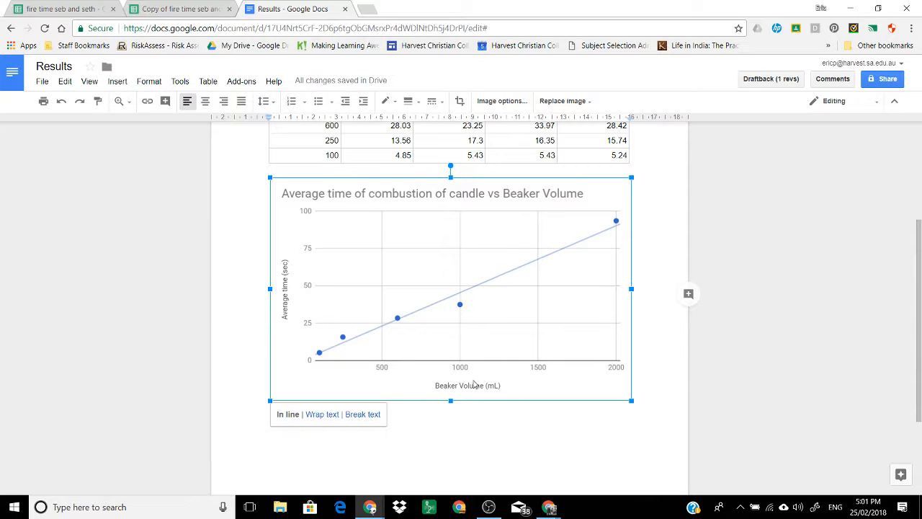
scroll(370, 242, up, 5)
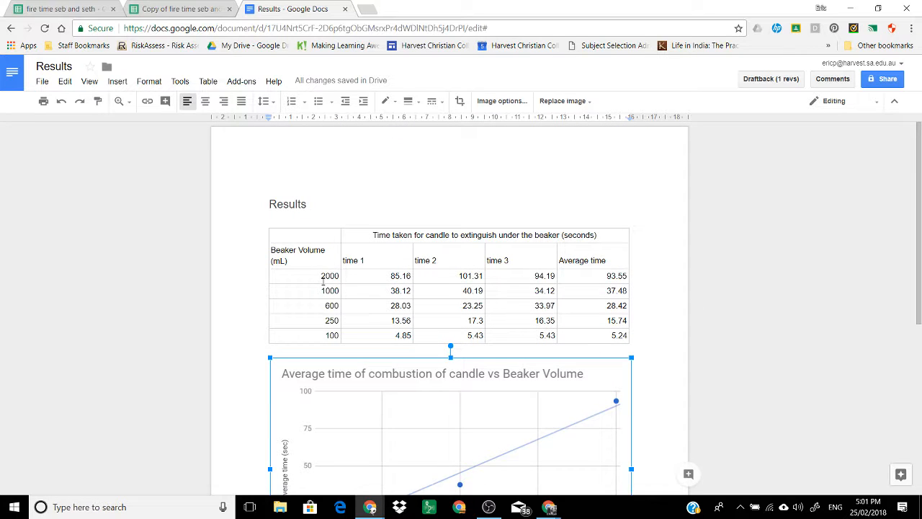